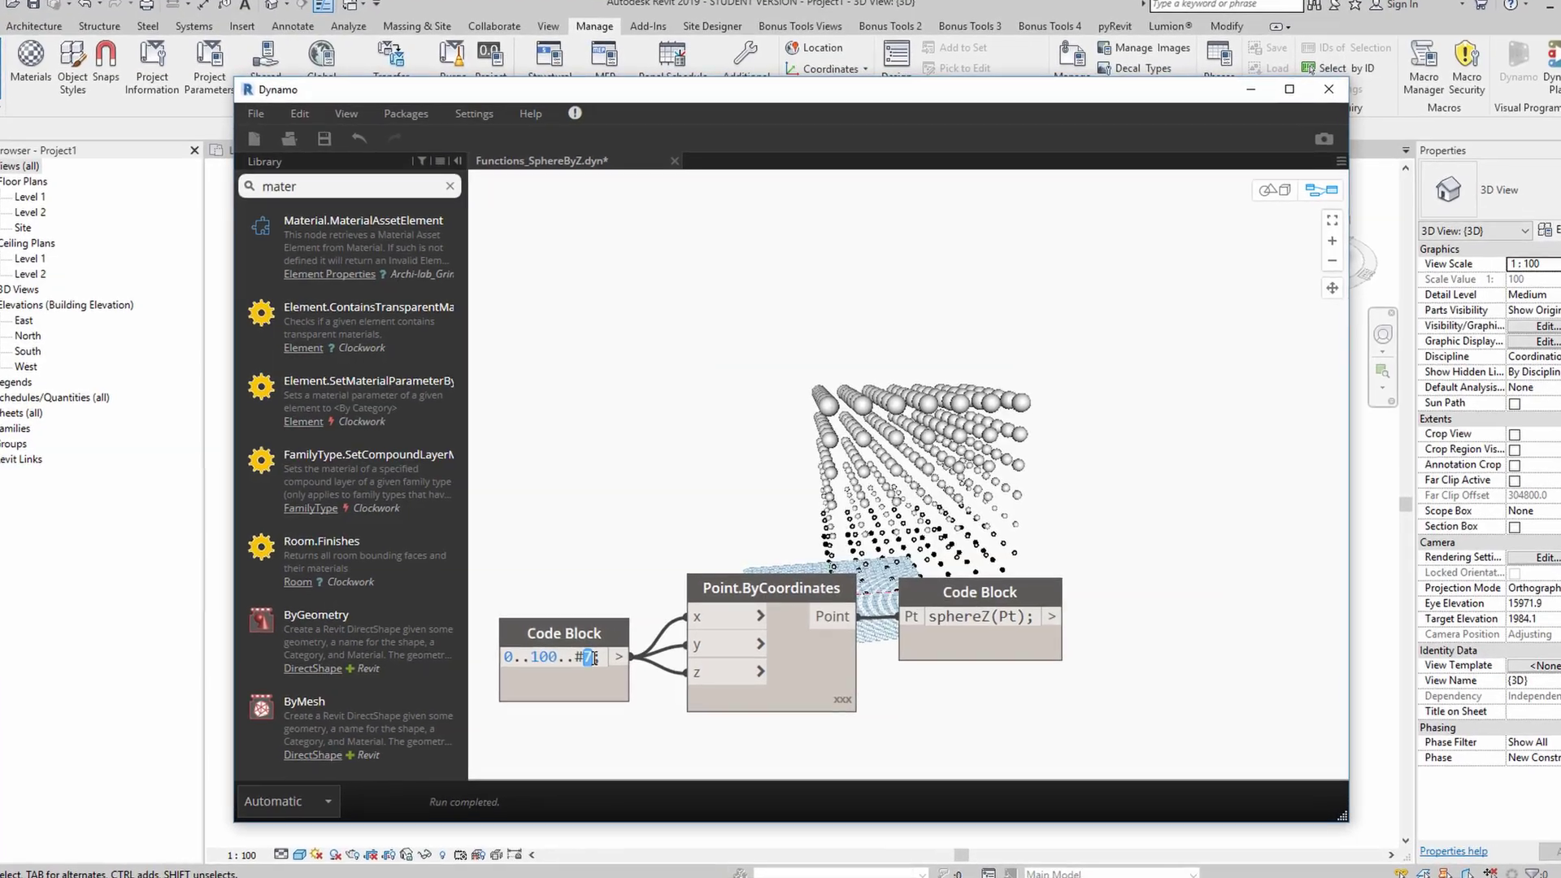
type("5")
- Thin the sphere grid, raise the first attractor value, and set a new cone size
left_click(919, 498)
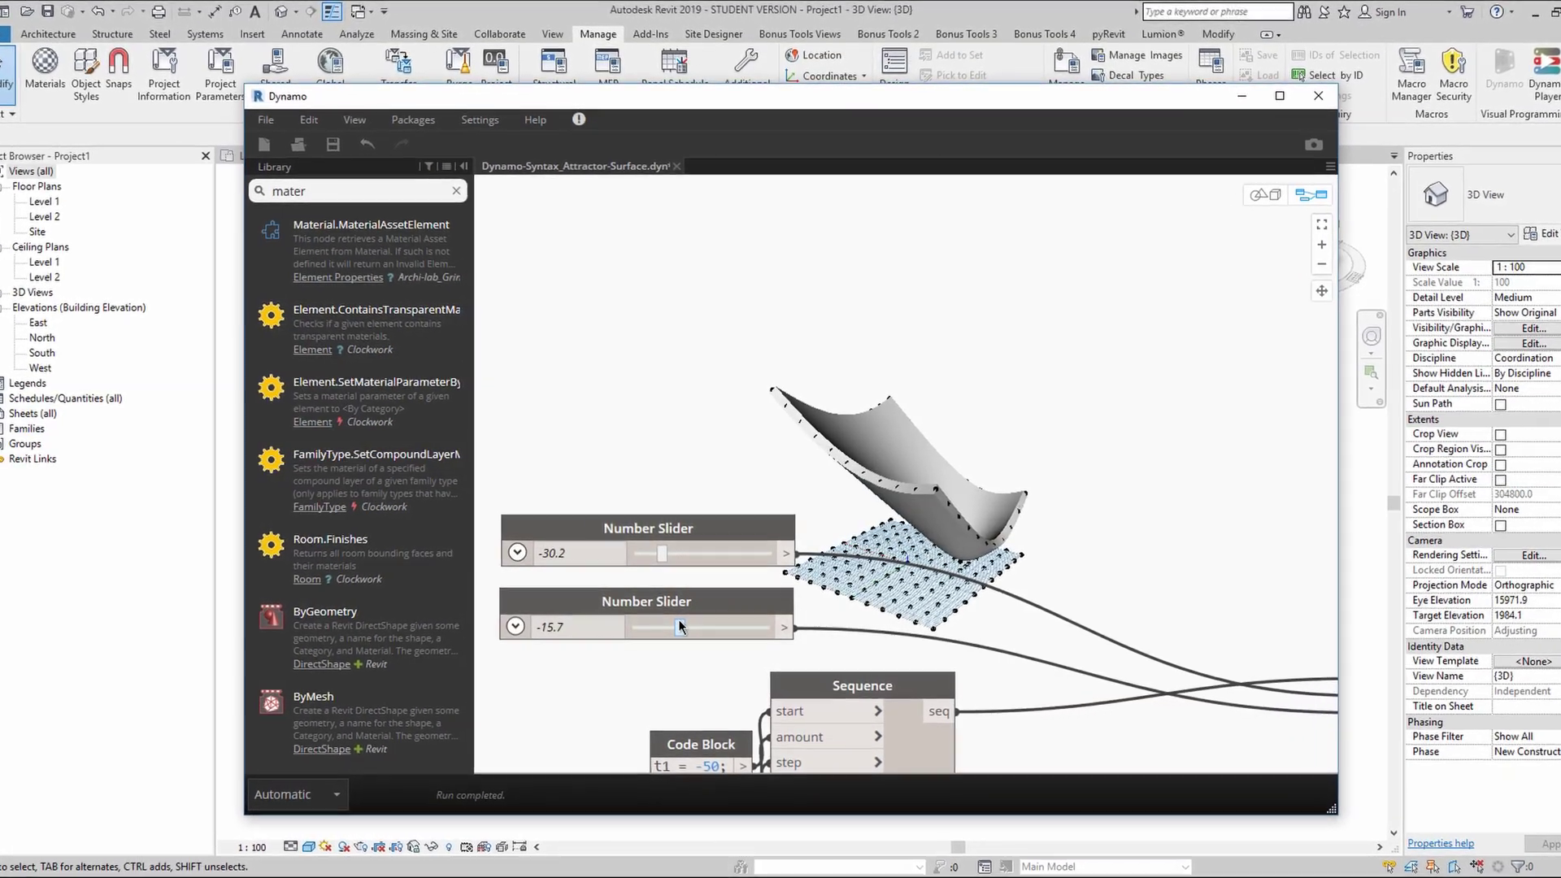
scroll(719, 574, "down", 3)
scroll(757, 525, "up", 2)
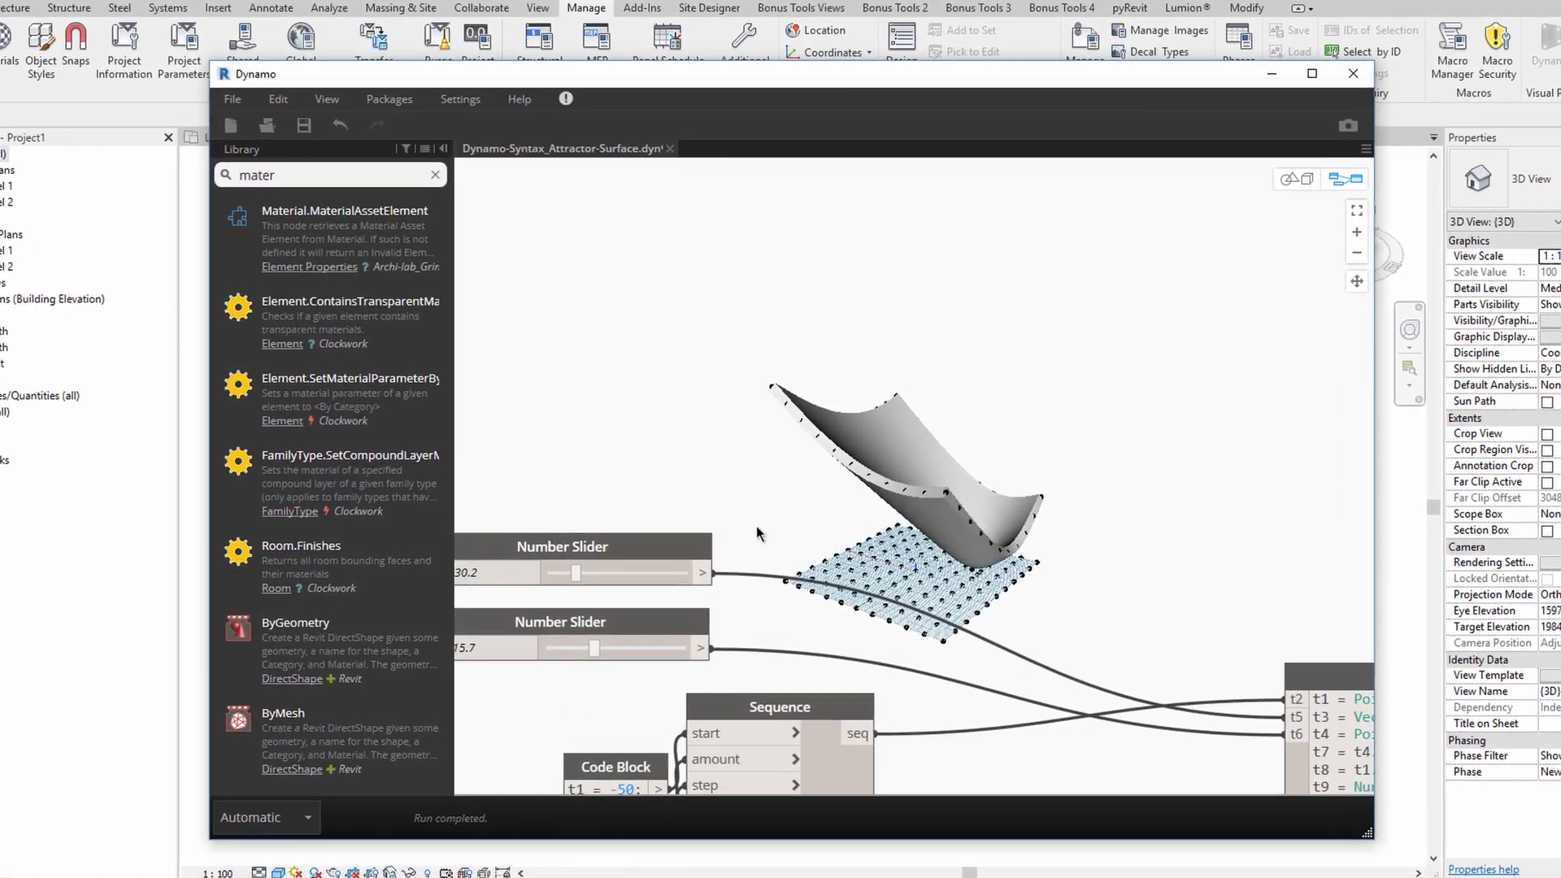
scroll(756, 526, "up", 2)
left_click_drag(732, 561, 811, 578)
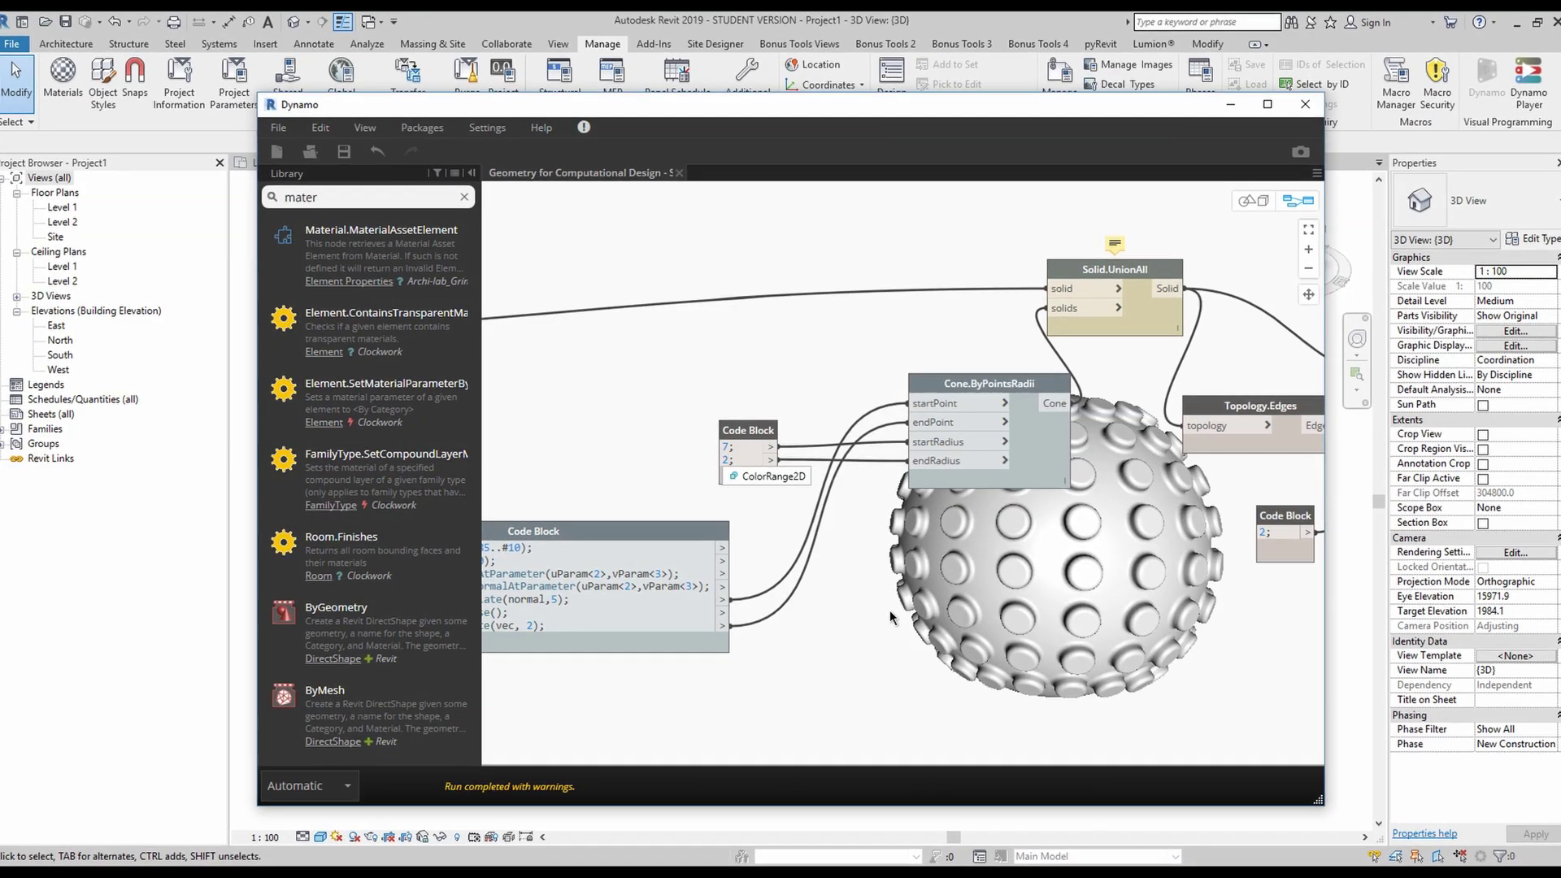
double_click(727, 448)
type("2")
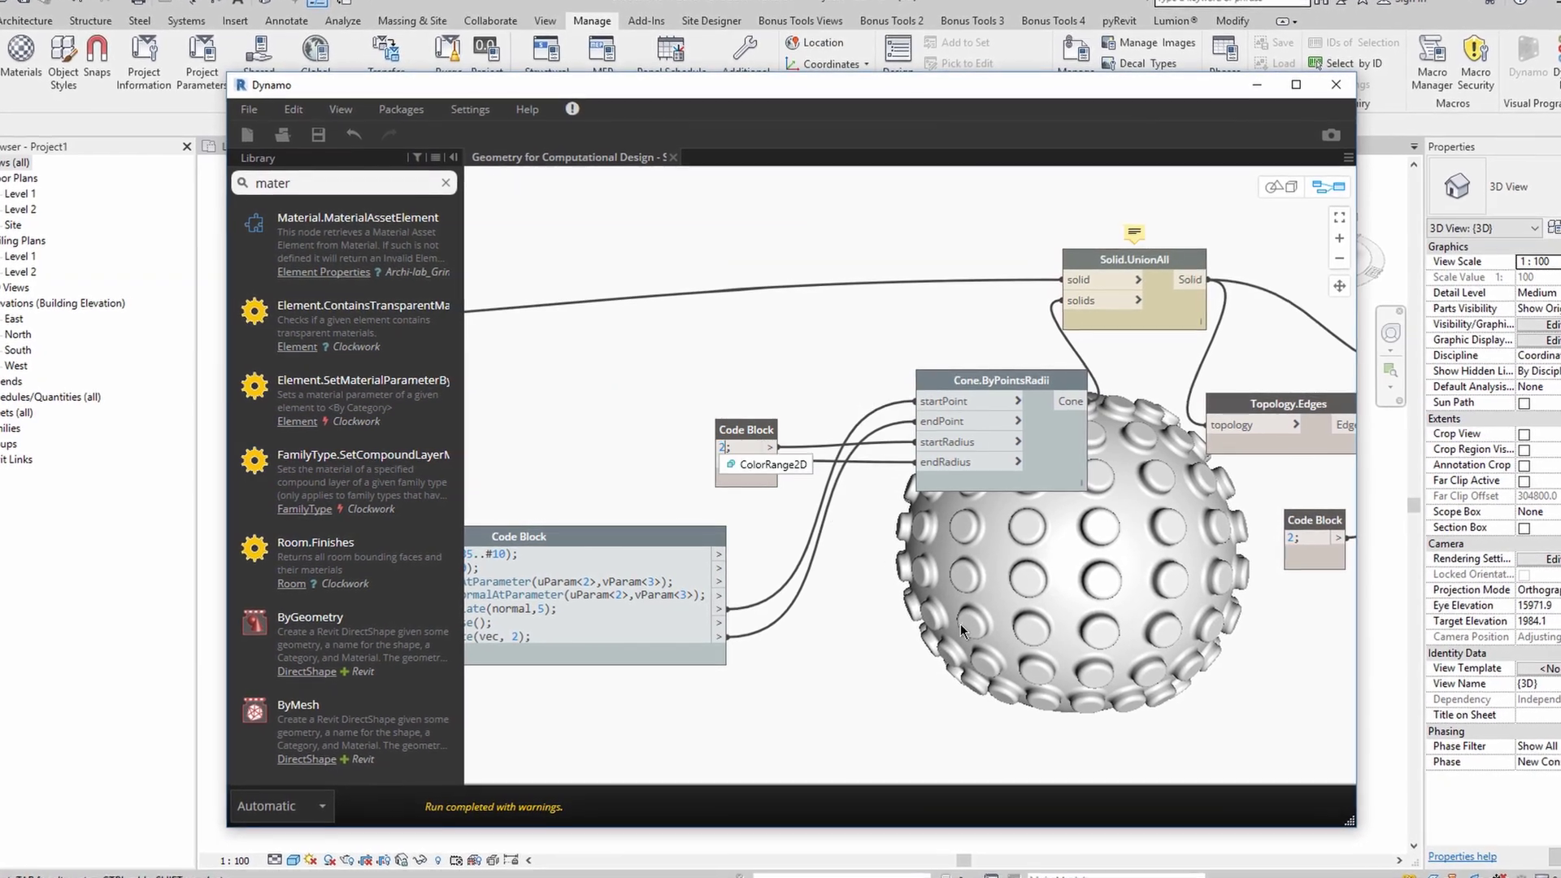
left_click(960, 623)
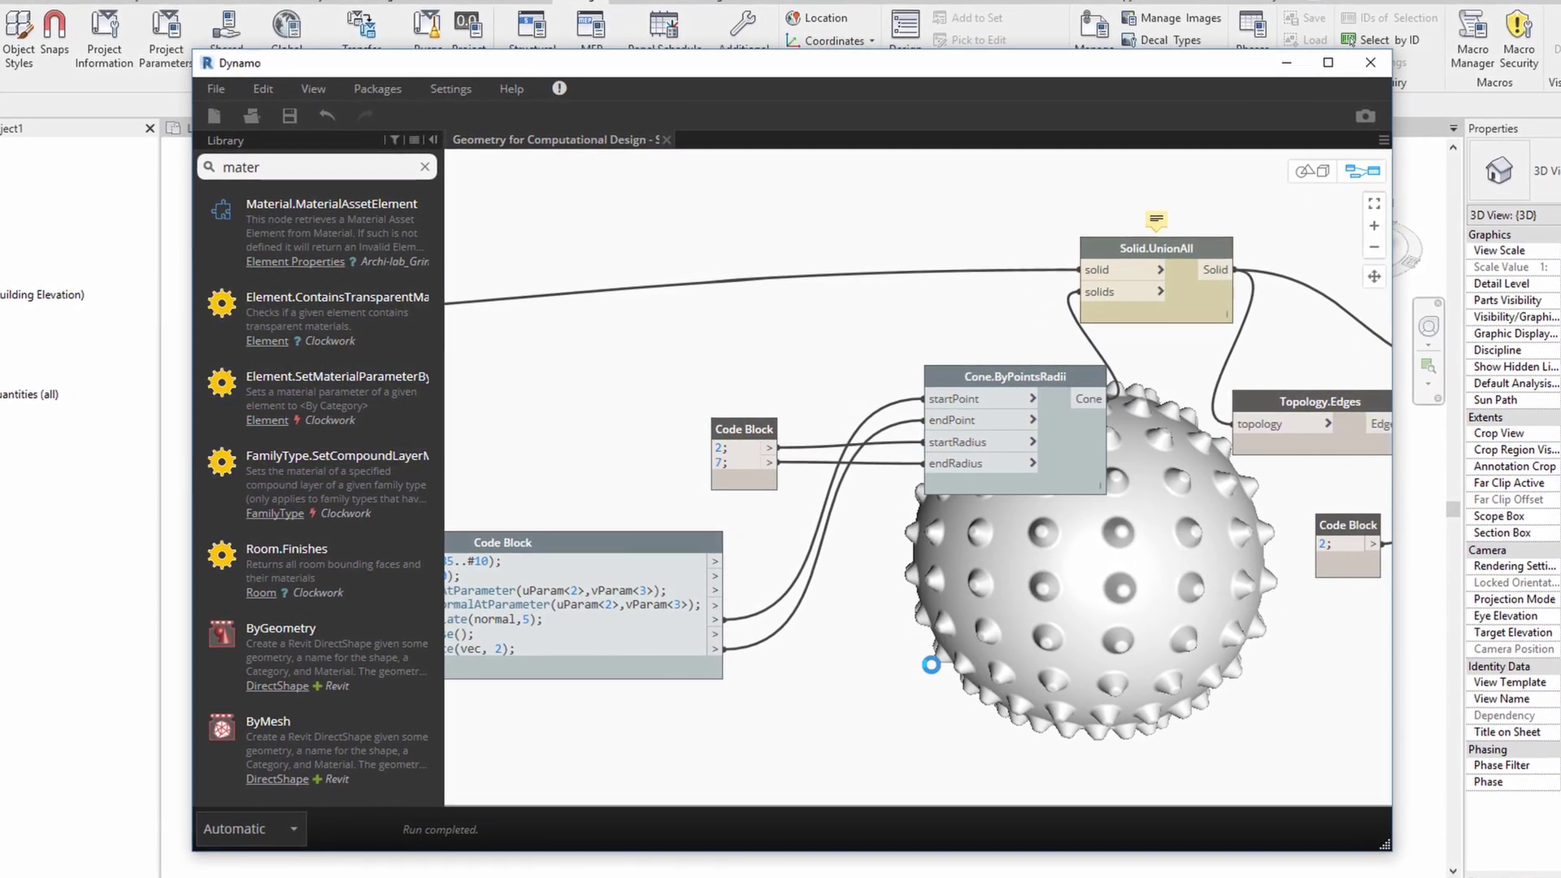
- Change both cone size values again and set the top circle radius to 75
double_click(720, 448)
type("10")
left_click_drag(725, 464, 685, 461)
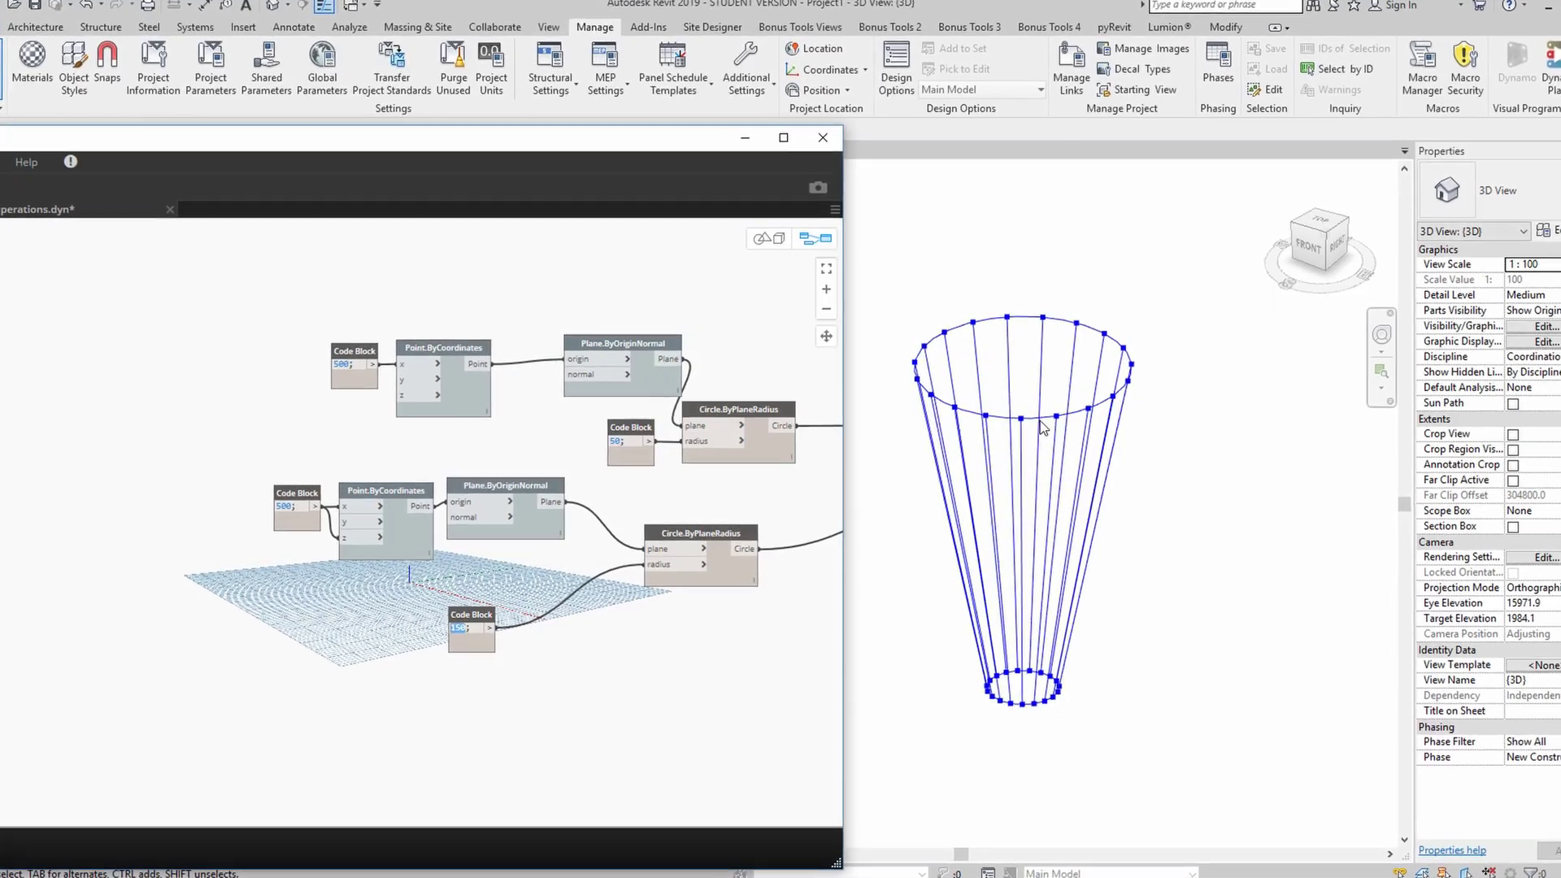
type("75")
left_click(429, 687)
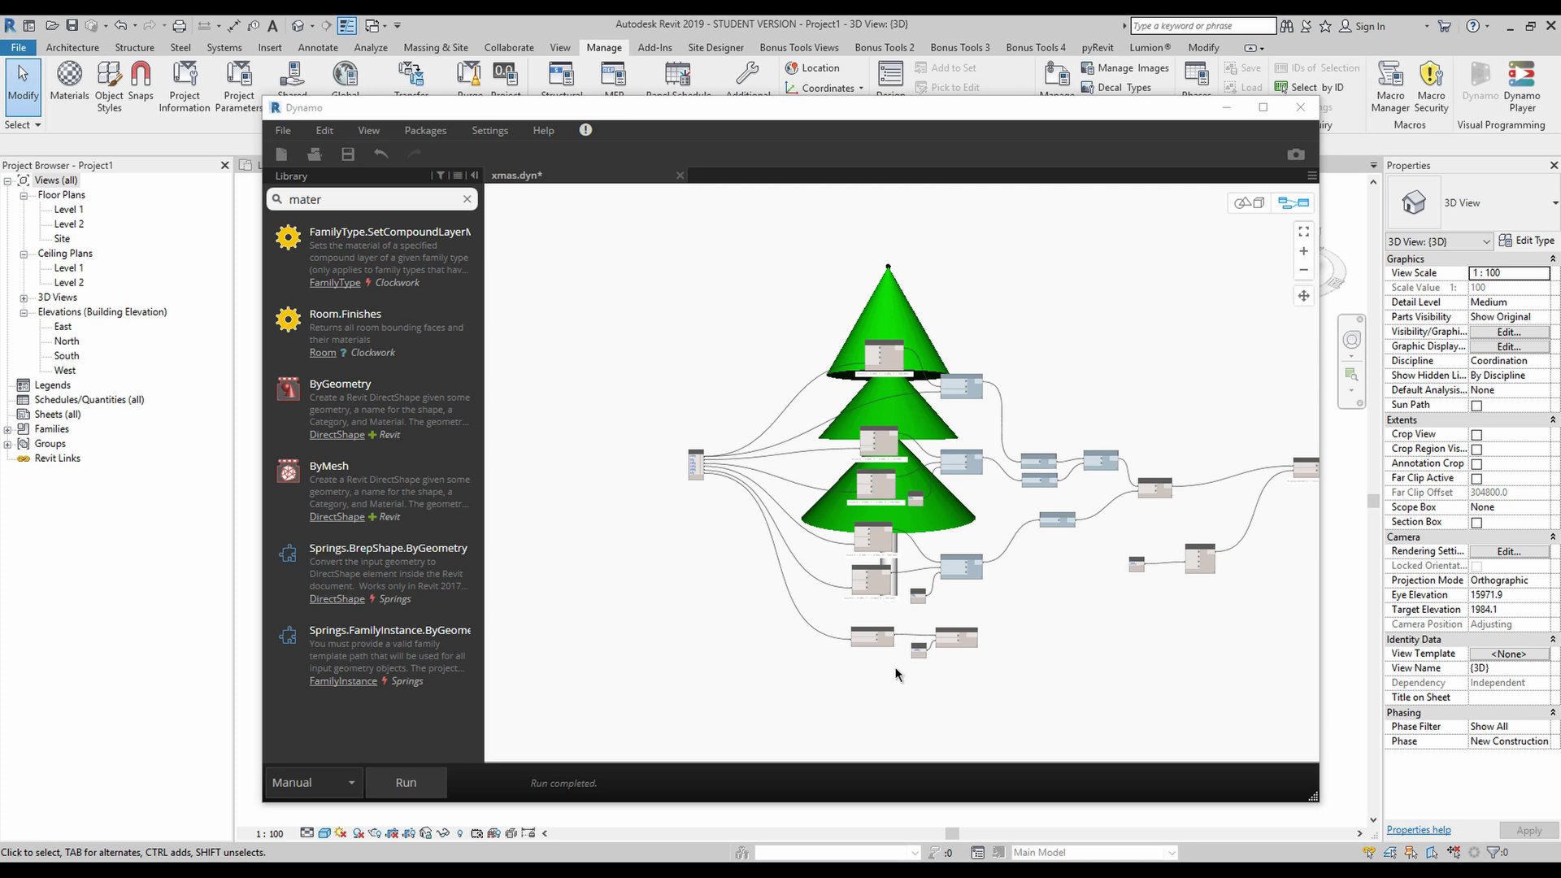
scroll(809, 409, "up", 2)
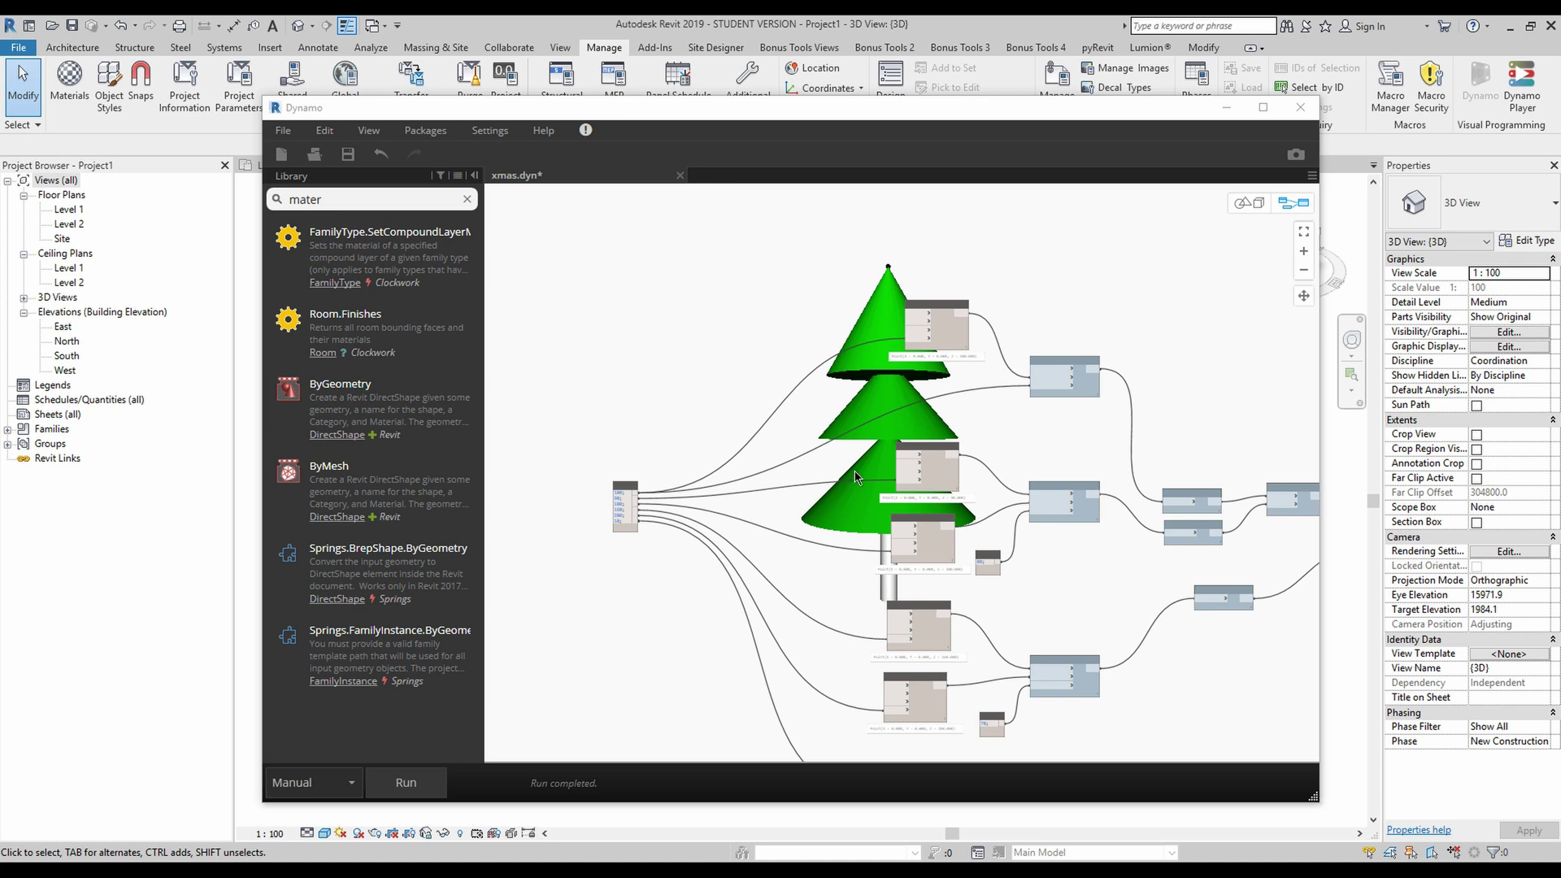
scroll(849, 464, "up", 3)
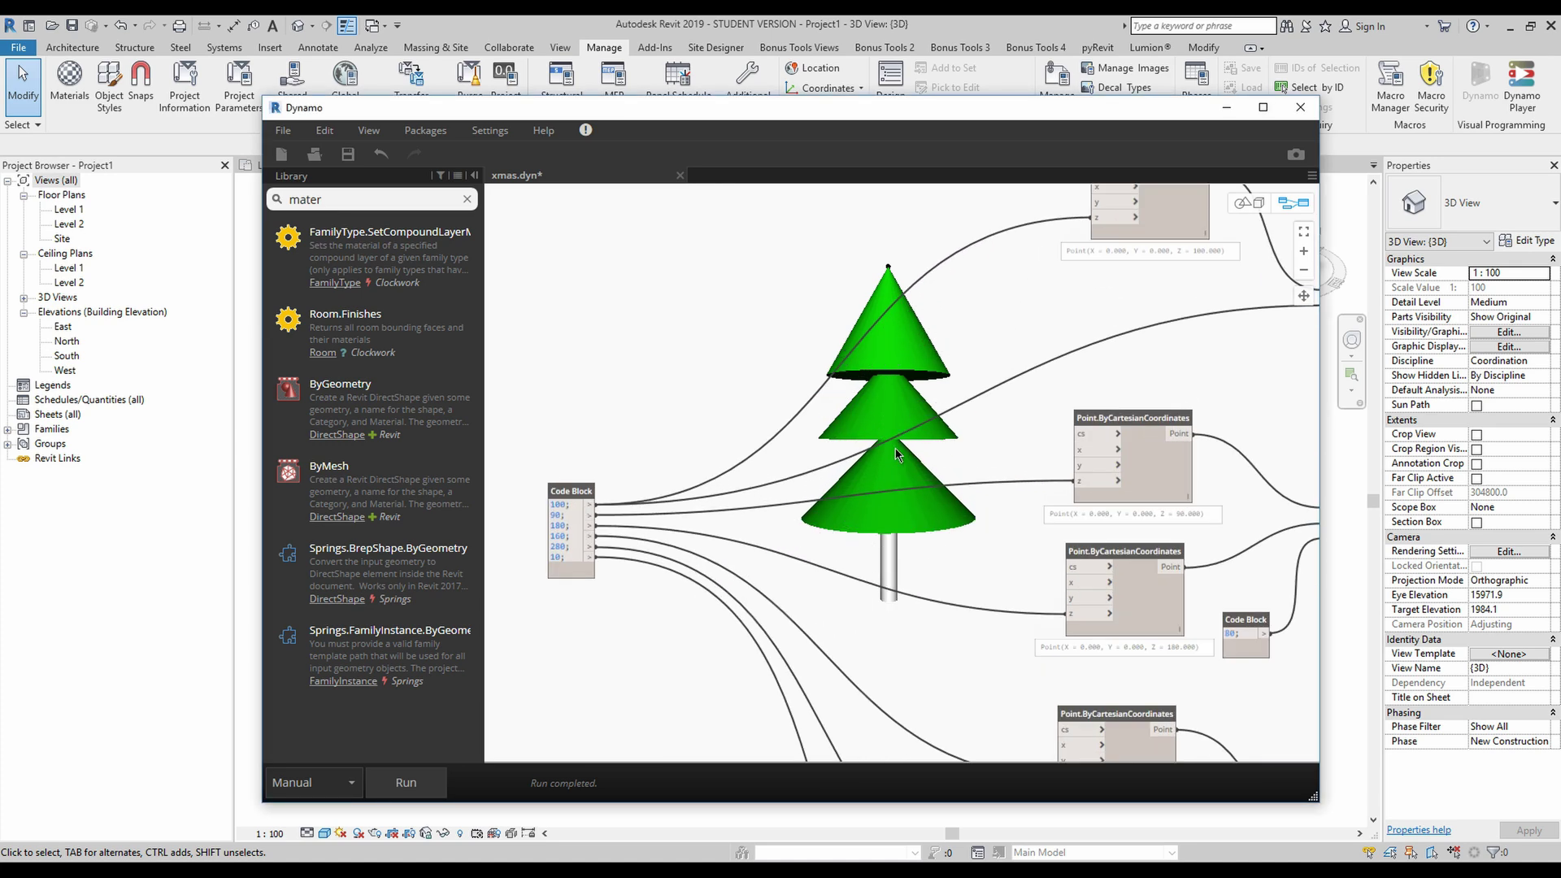
mouse_move(952, 427)
middle_mouse_down()
mouse_move(757, 586)
mouse_move(685, 615)
middle_mouse_up()
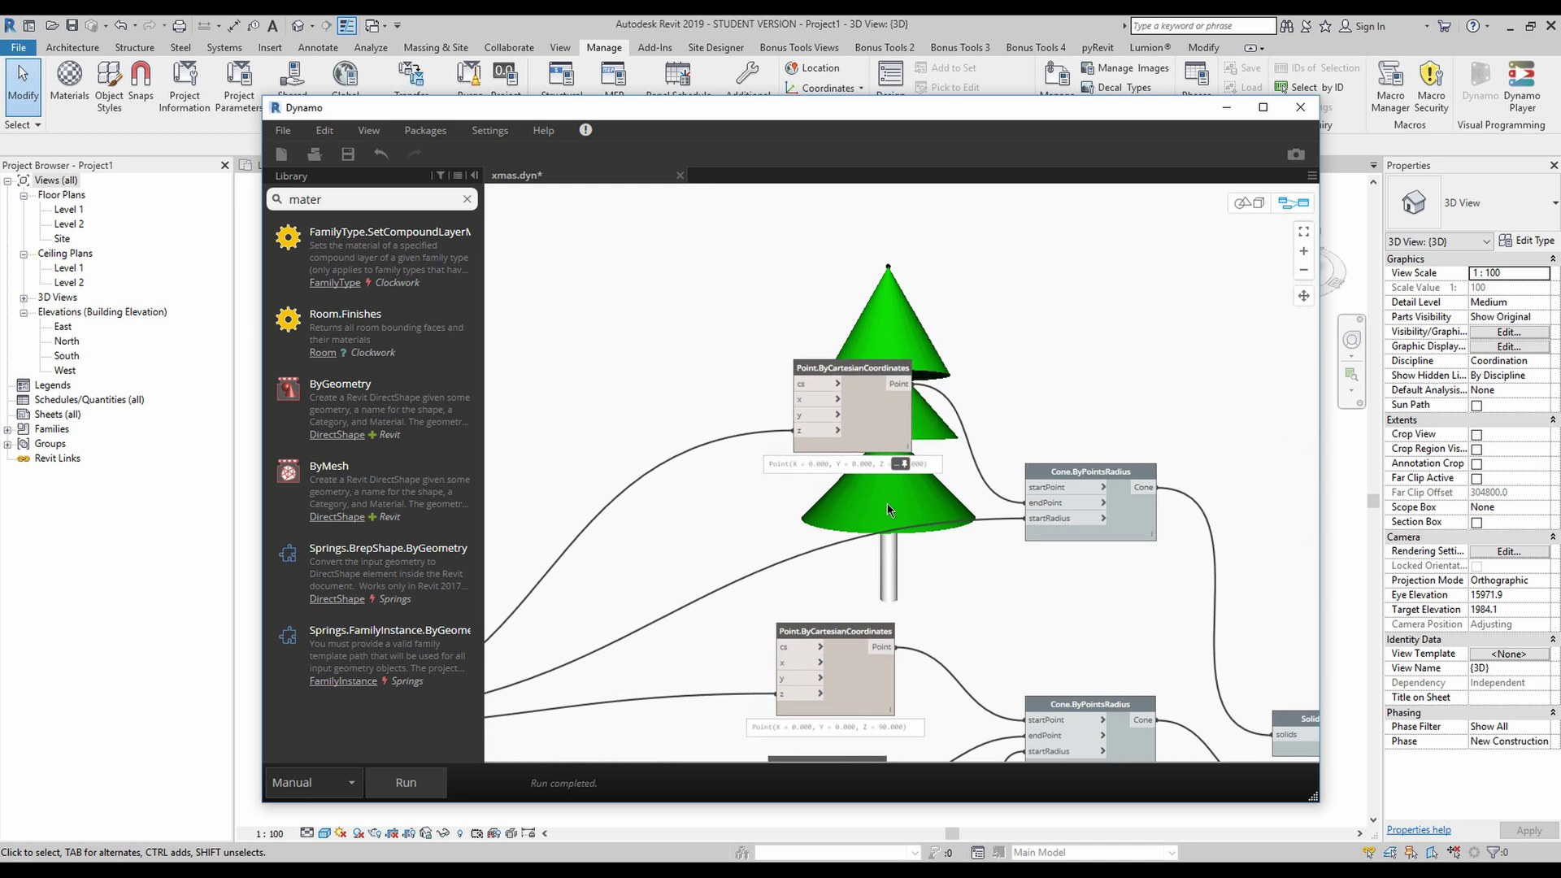
middle_click_drag(887, 504, 768, 423)
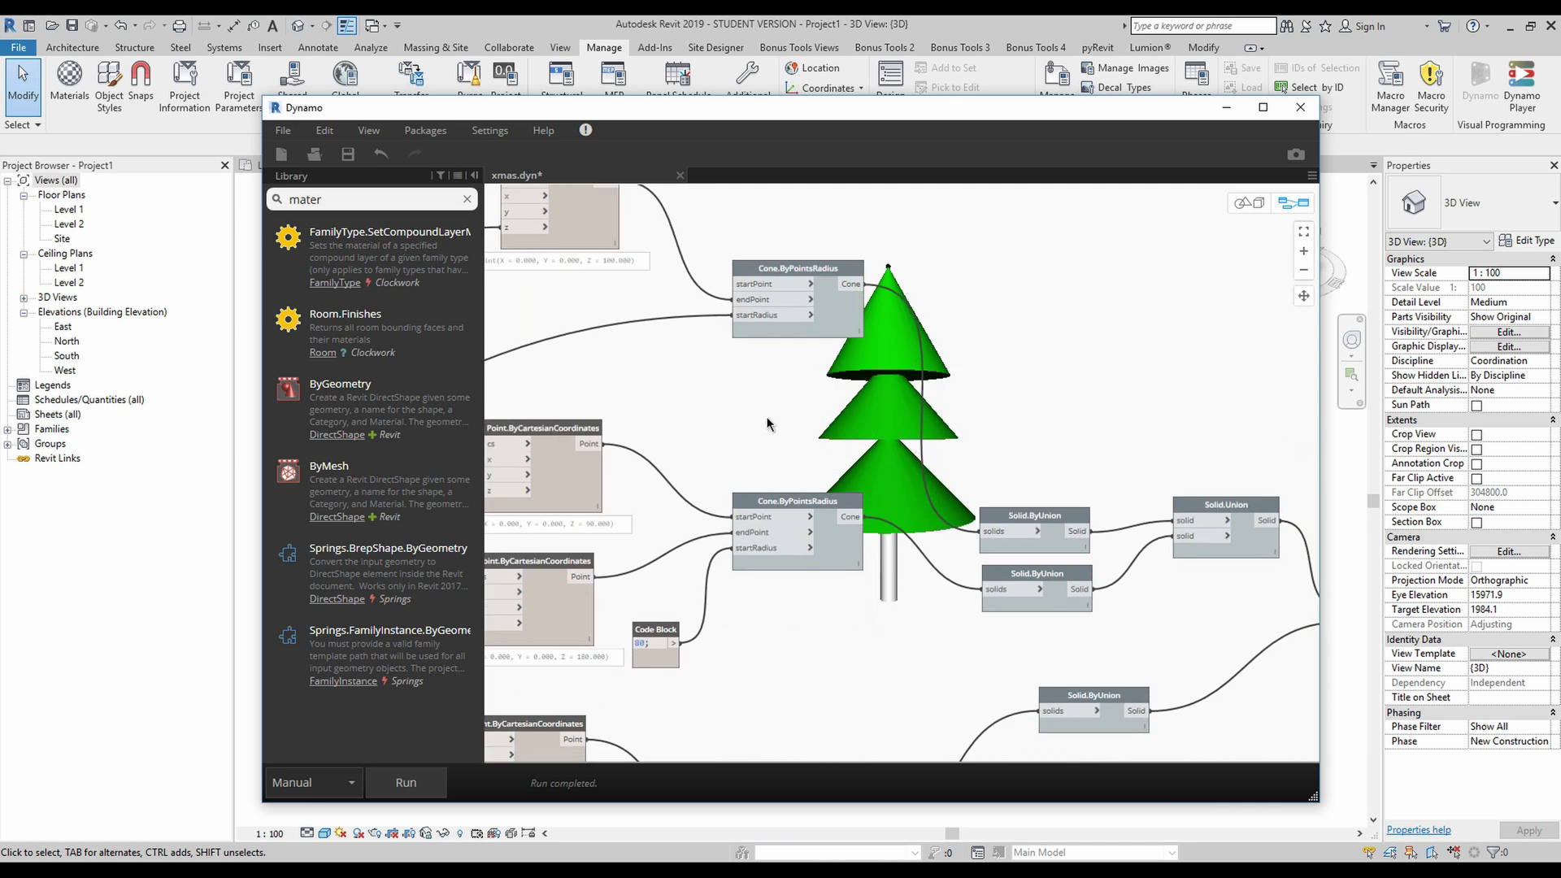
middle_click_drag(863, 362, 929, 319)
middle_click_drag(976, 495, 1062, 317)
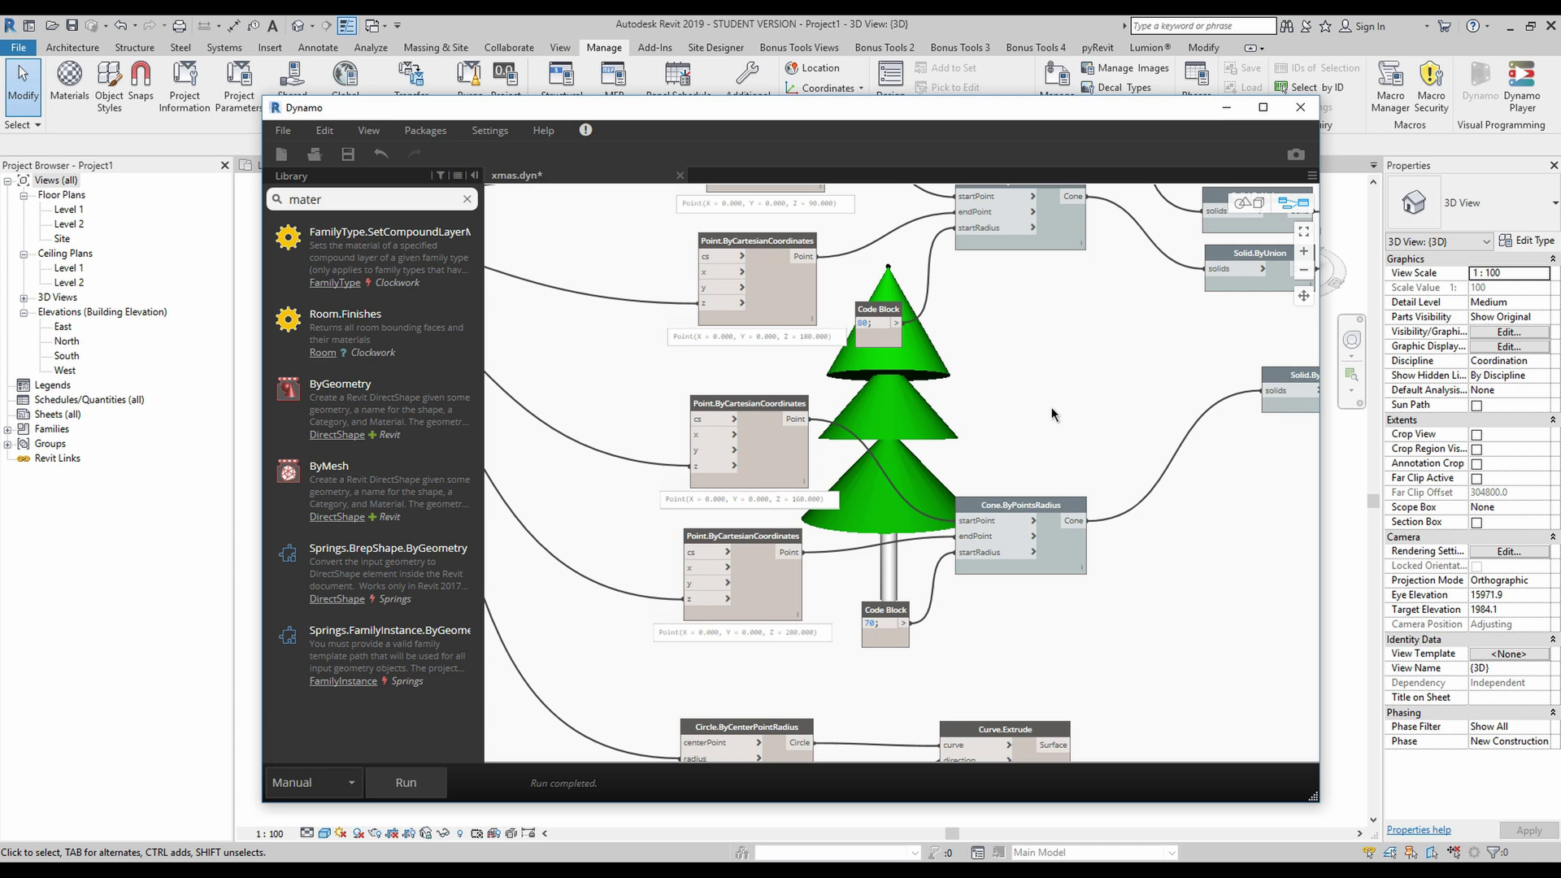
middle_click_drag(1053, 414, 832, 363)
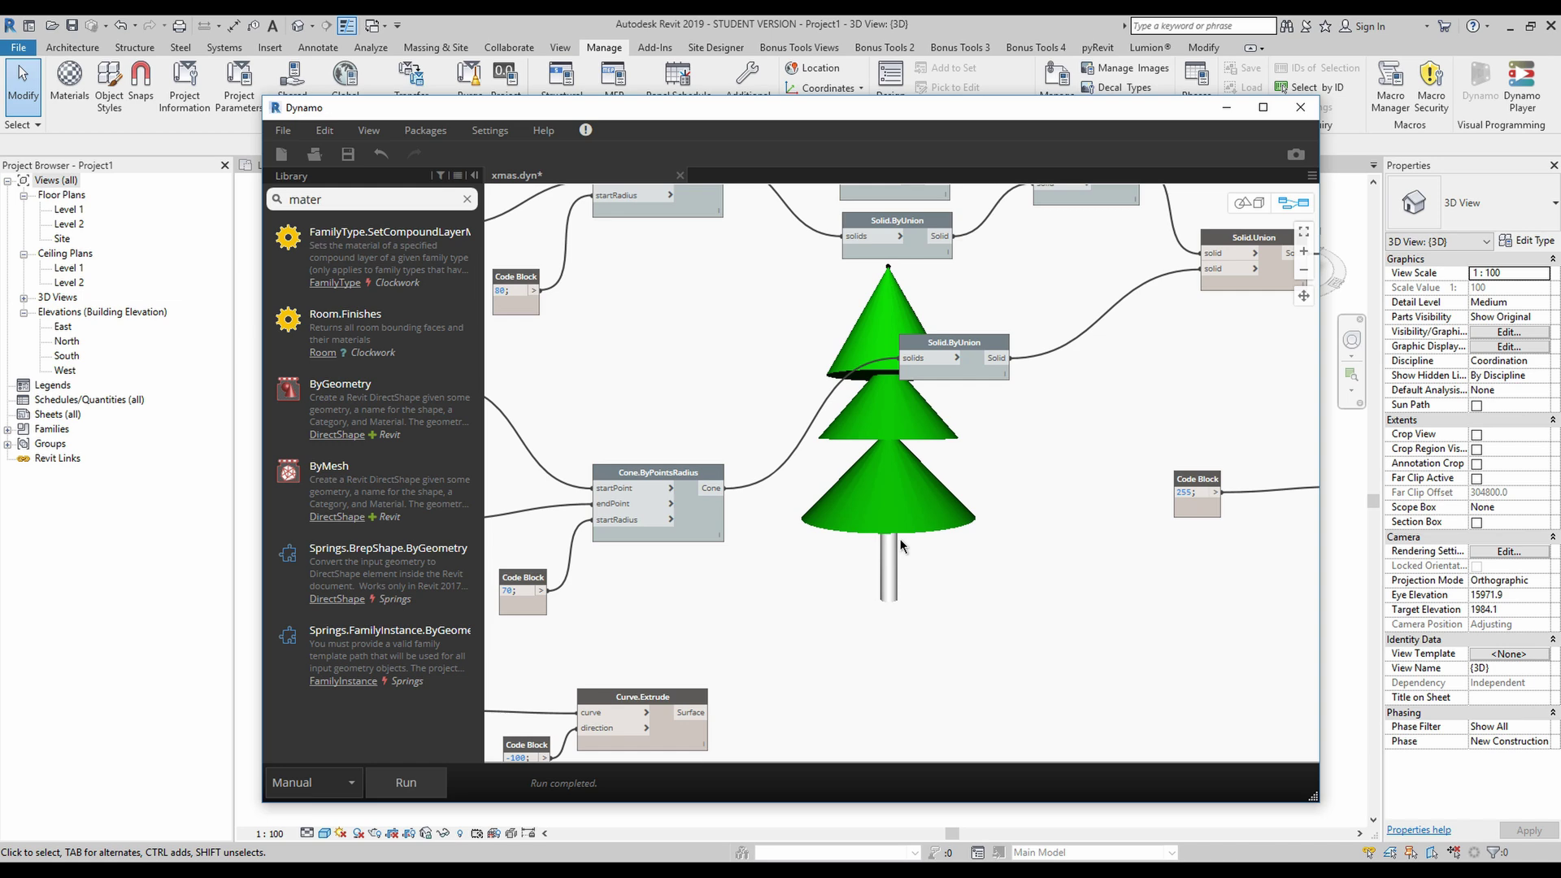
scroll(885, 525, "down", 2)
scroll(830, 537, "down", 2)
scroll(732, 561, "down", 2)
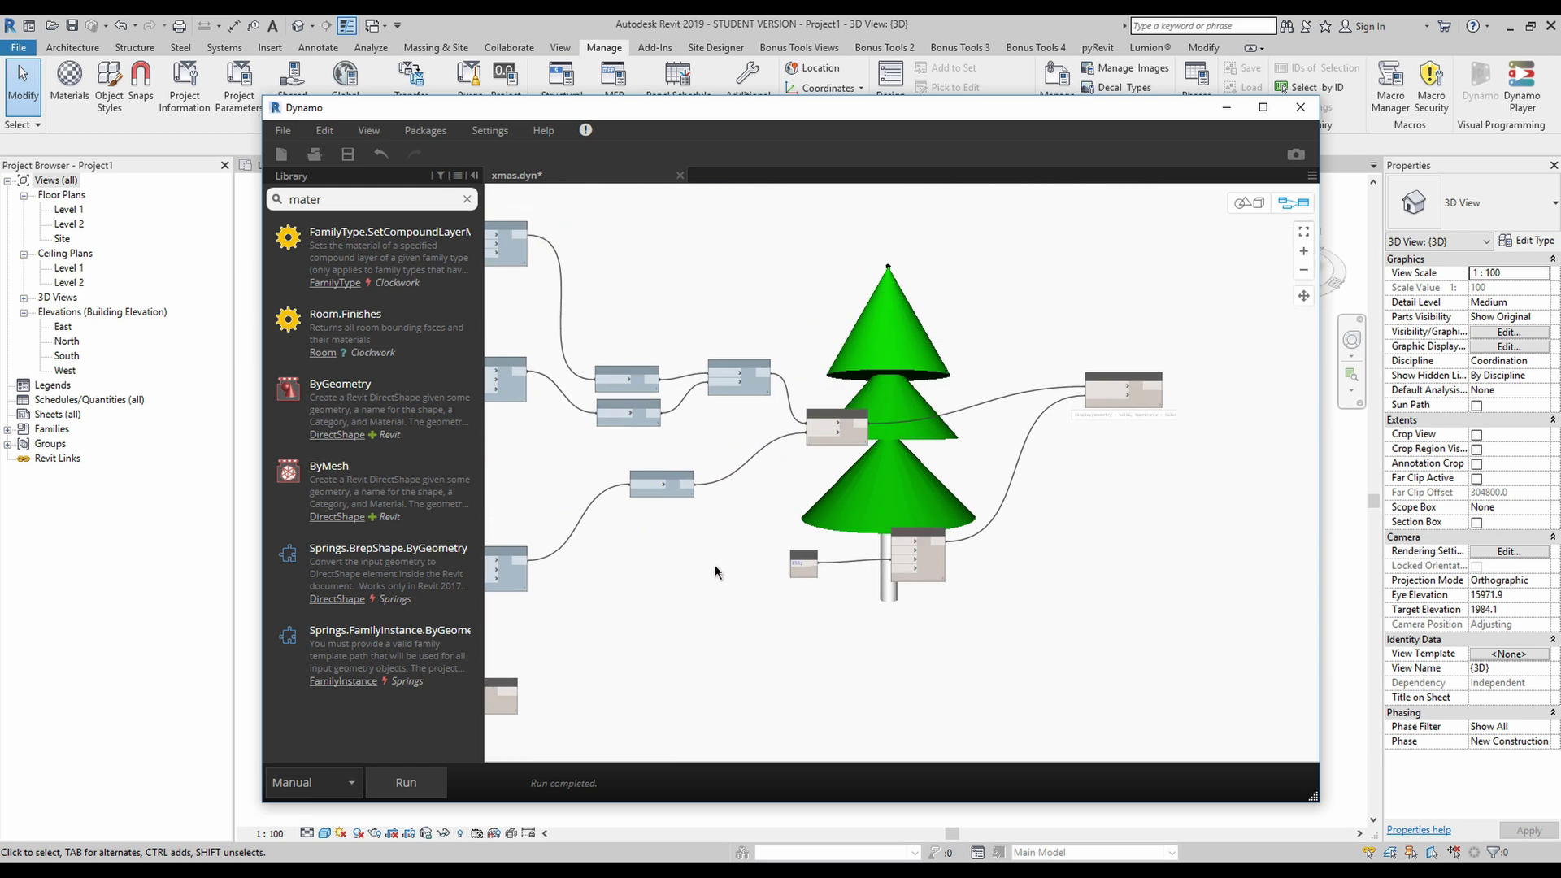
scroll(756, 562, "up", 1)
scroll(806, 549, "up", 1)
scroll(875, 536, "up", 1)
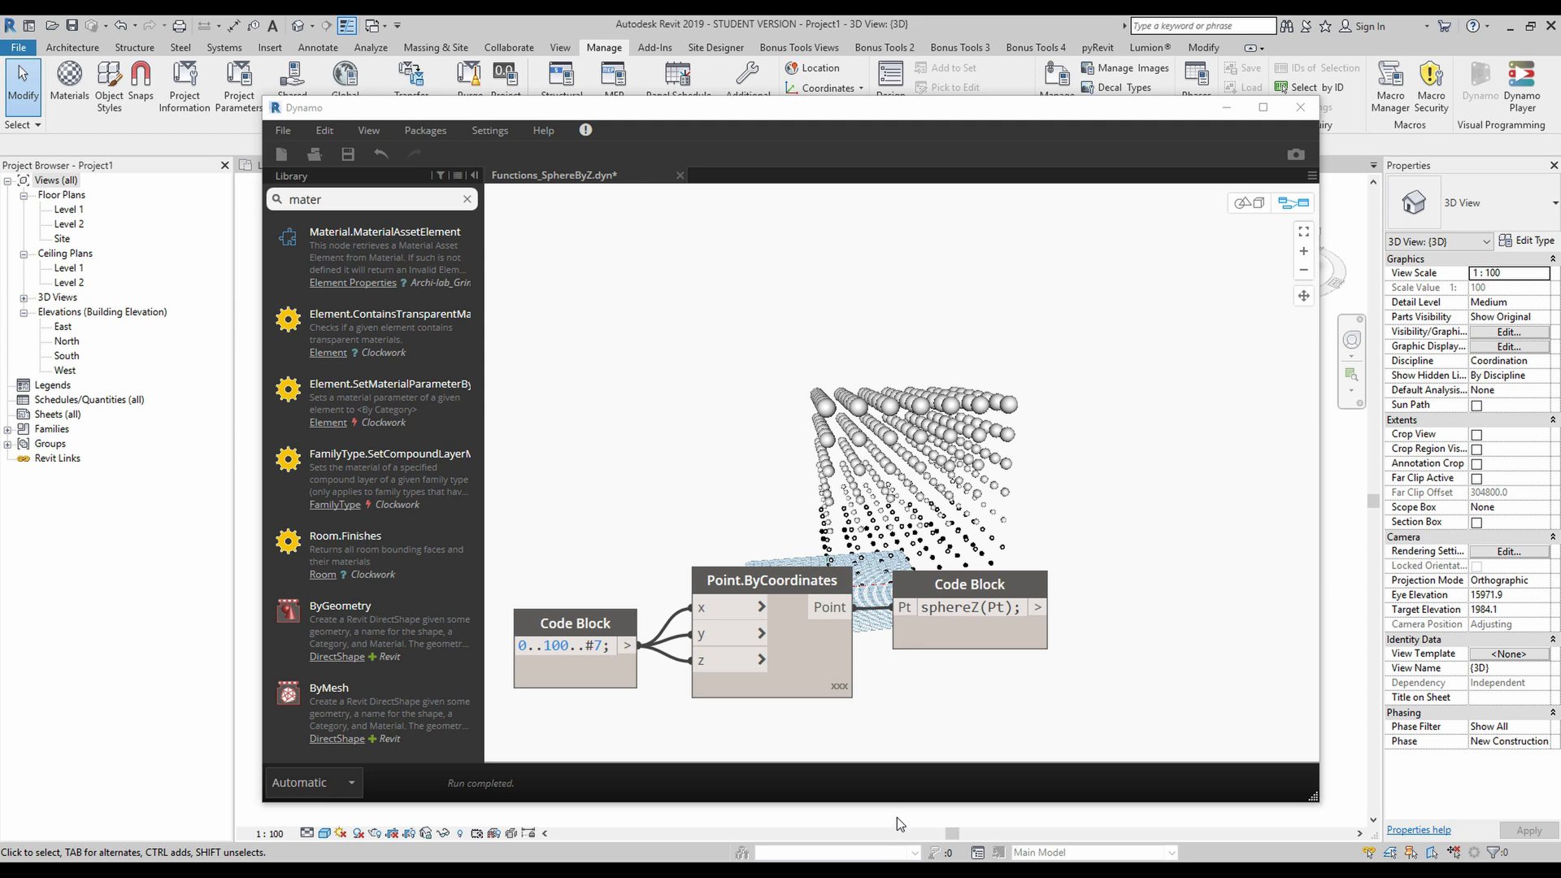
- Change the SphereByZ range from 0..100..#7 to 0..100..#5 and rerun
double_click(599, 645)
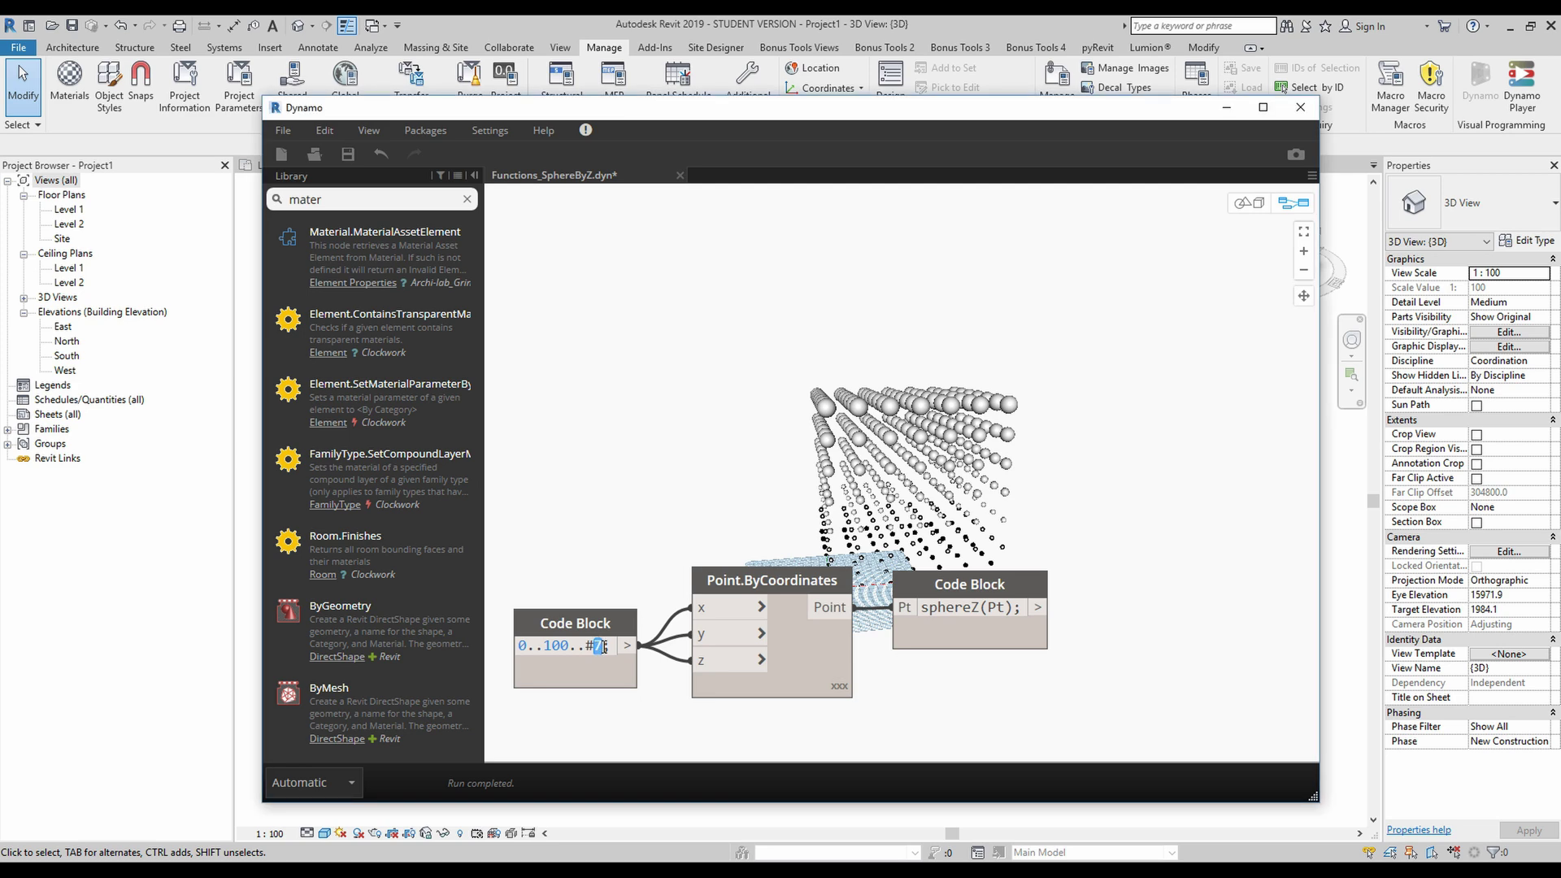
type("5")
left_click(903, 501)
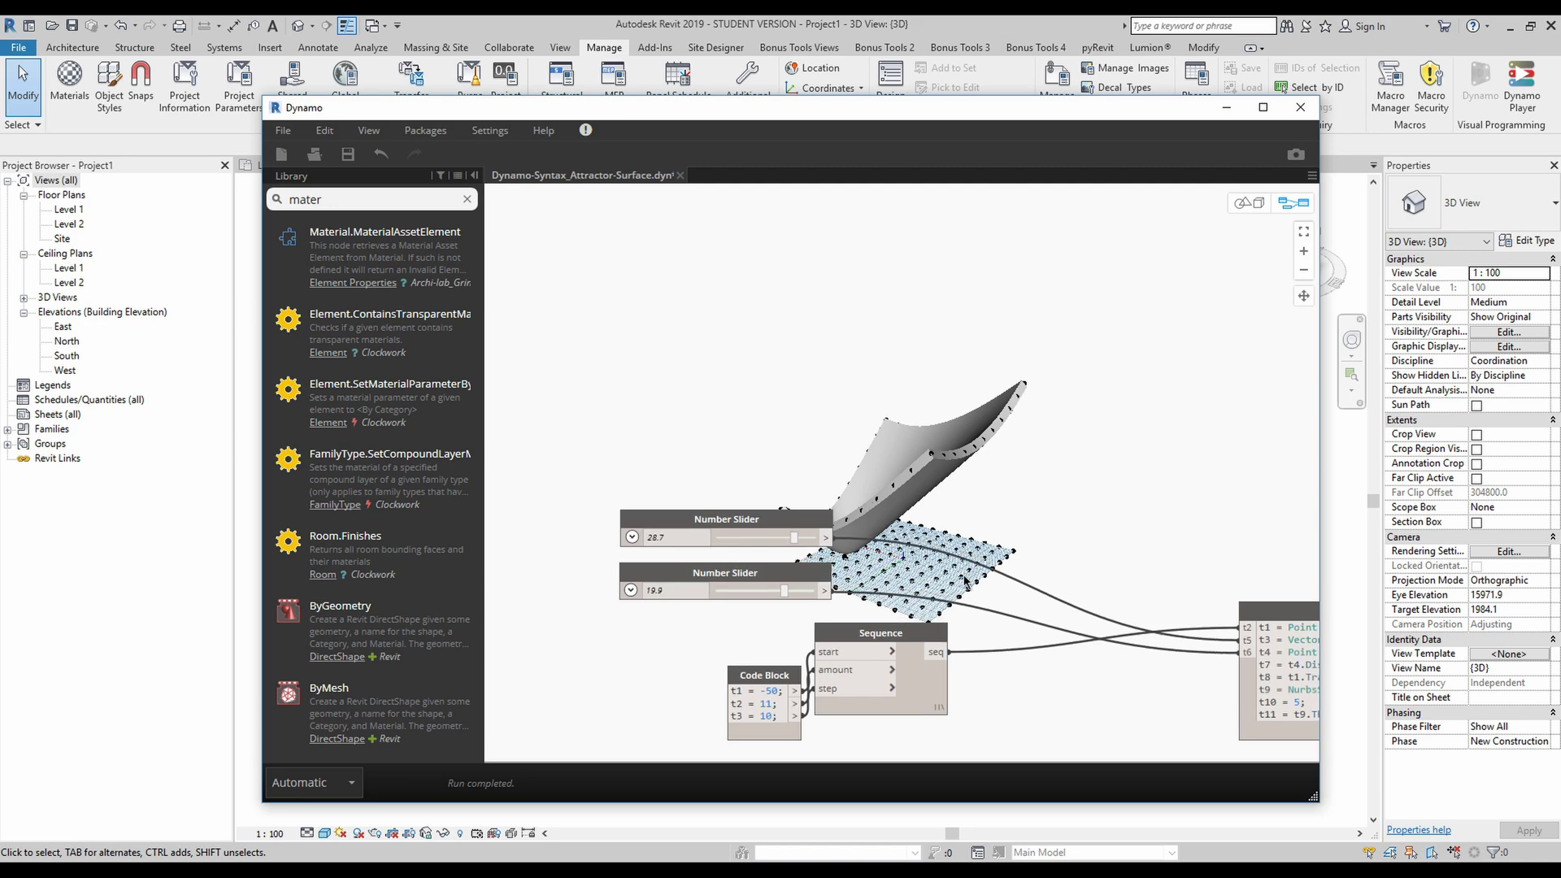
scroll(968, 578, "up", 1)
scroll(853, 567, "up", 1)
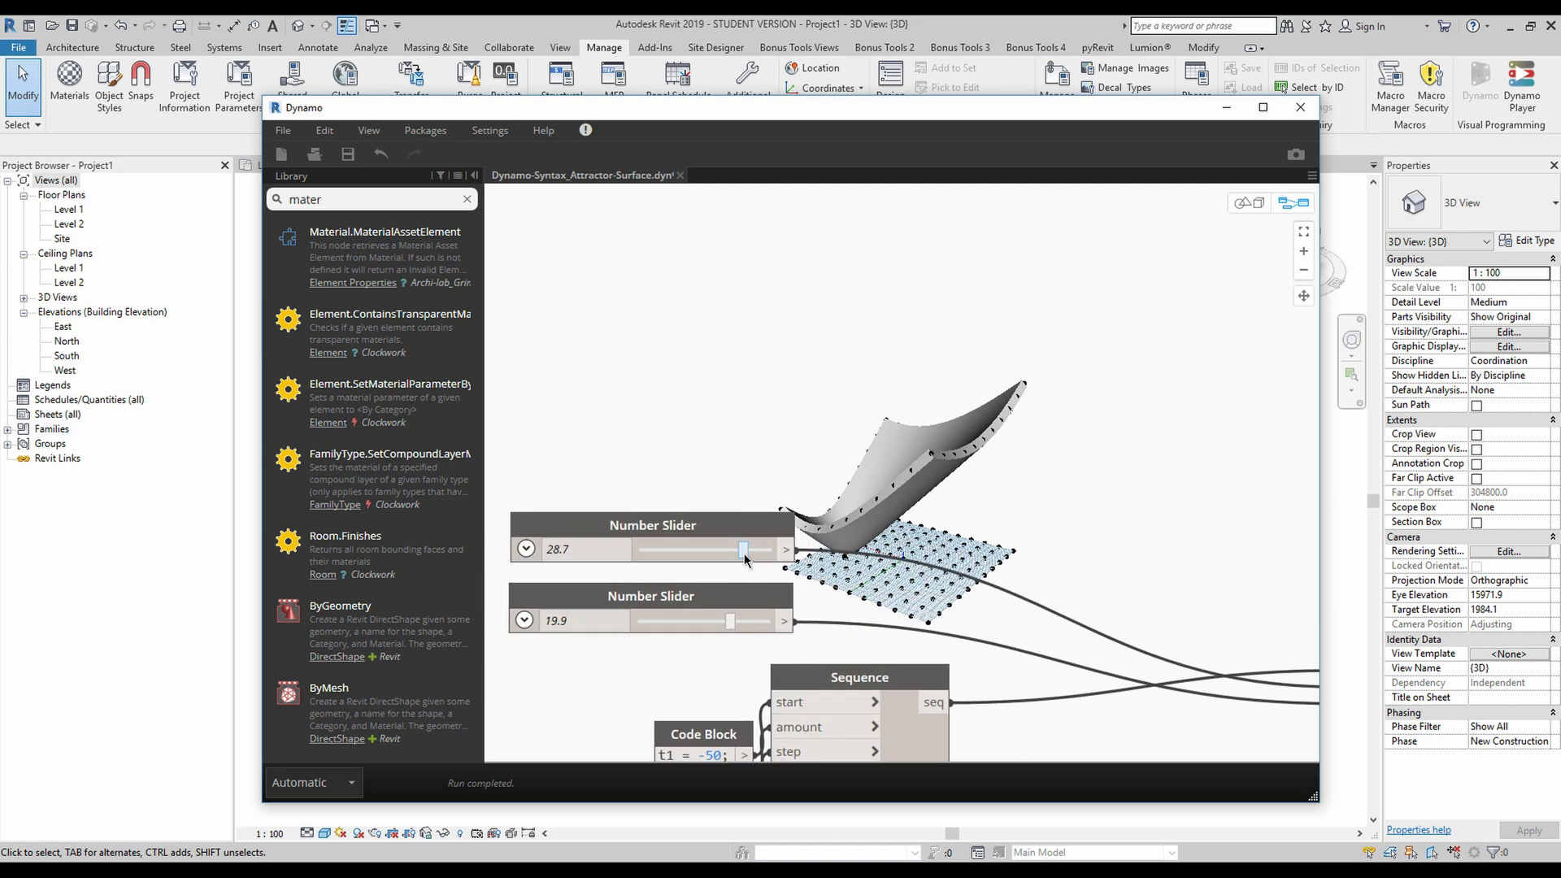
- Lower the first attractor input to -30.2 and the second to -15.7, then raise the first to 42.3
left_click_drag(747, 557, 677, 559)
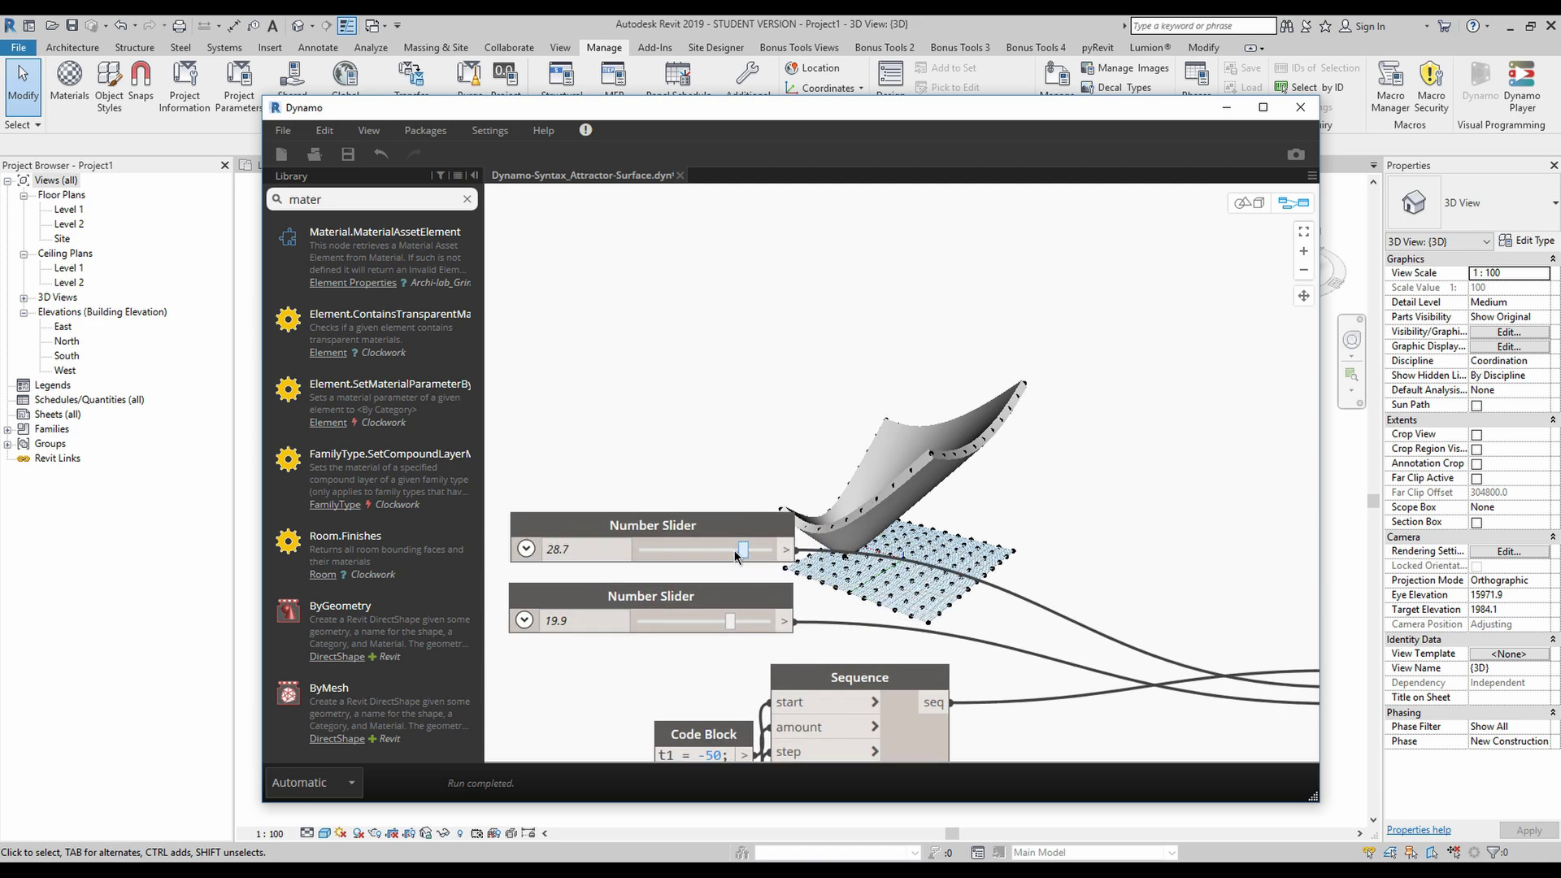
left_click(667, 561)
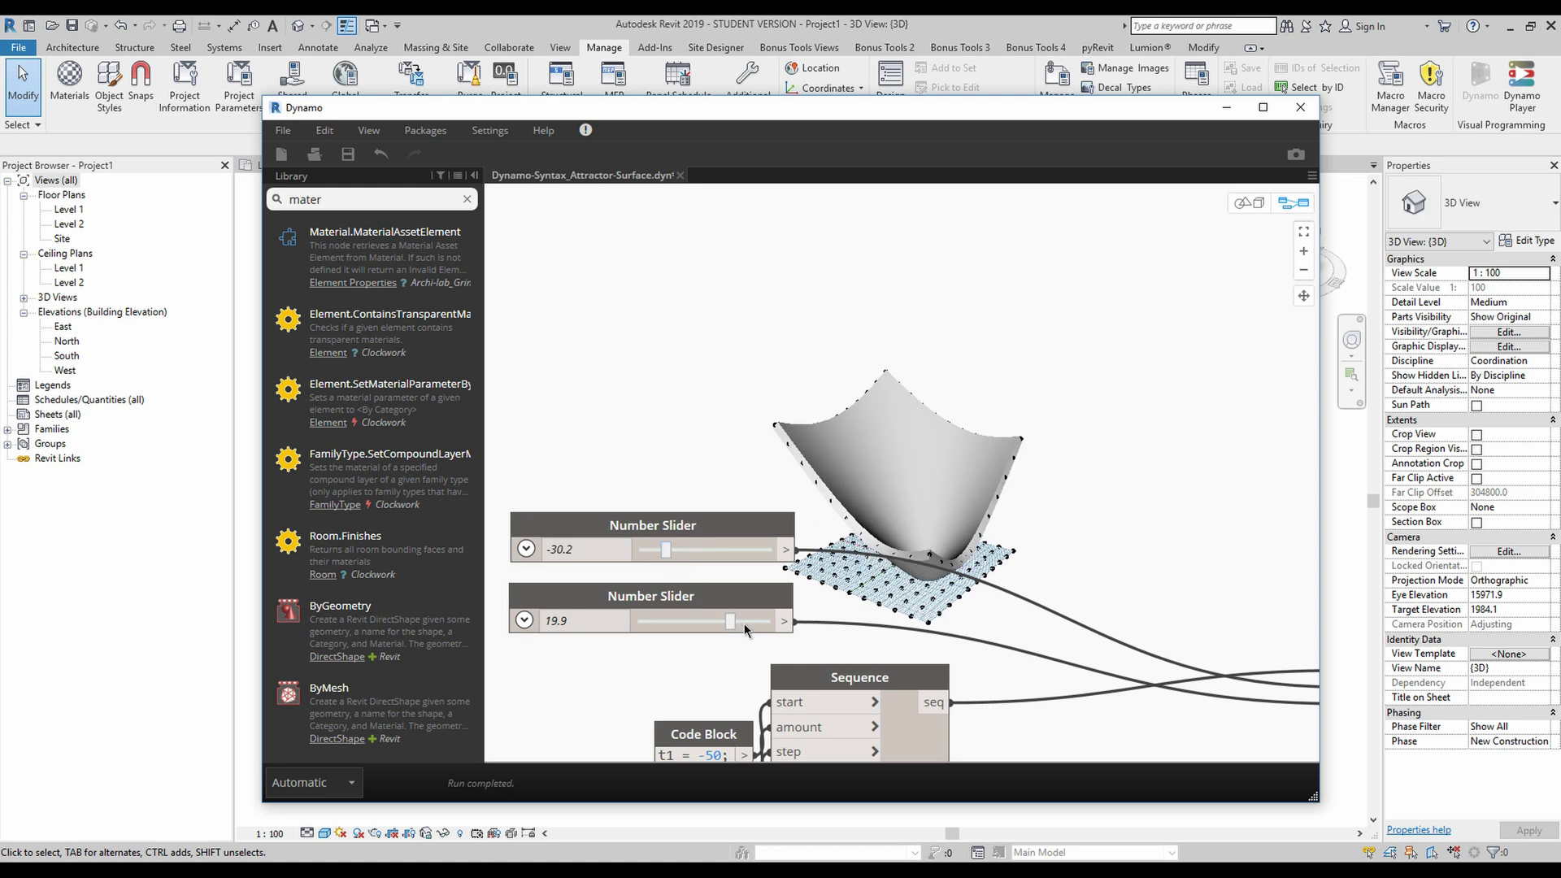
left_click_drag(730, 623, 685, 622)
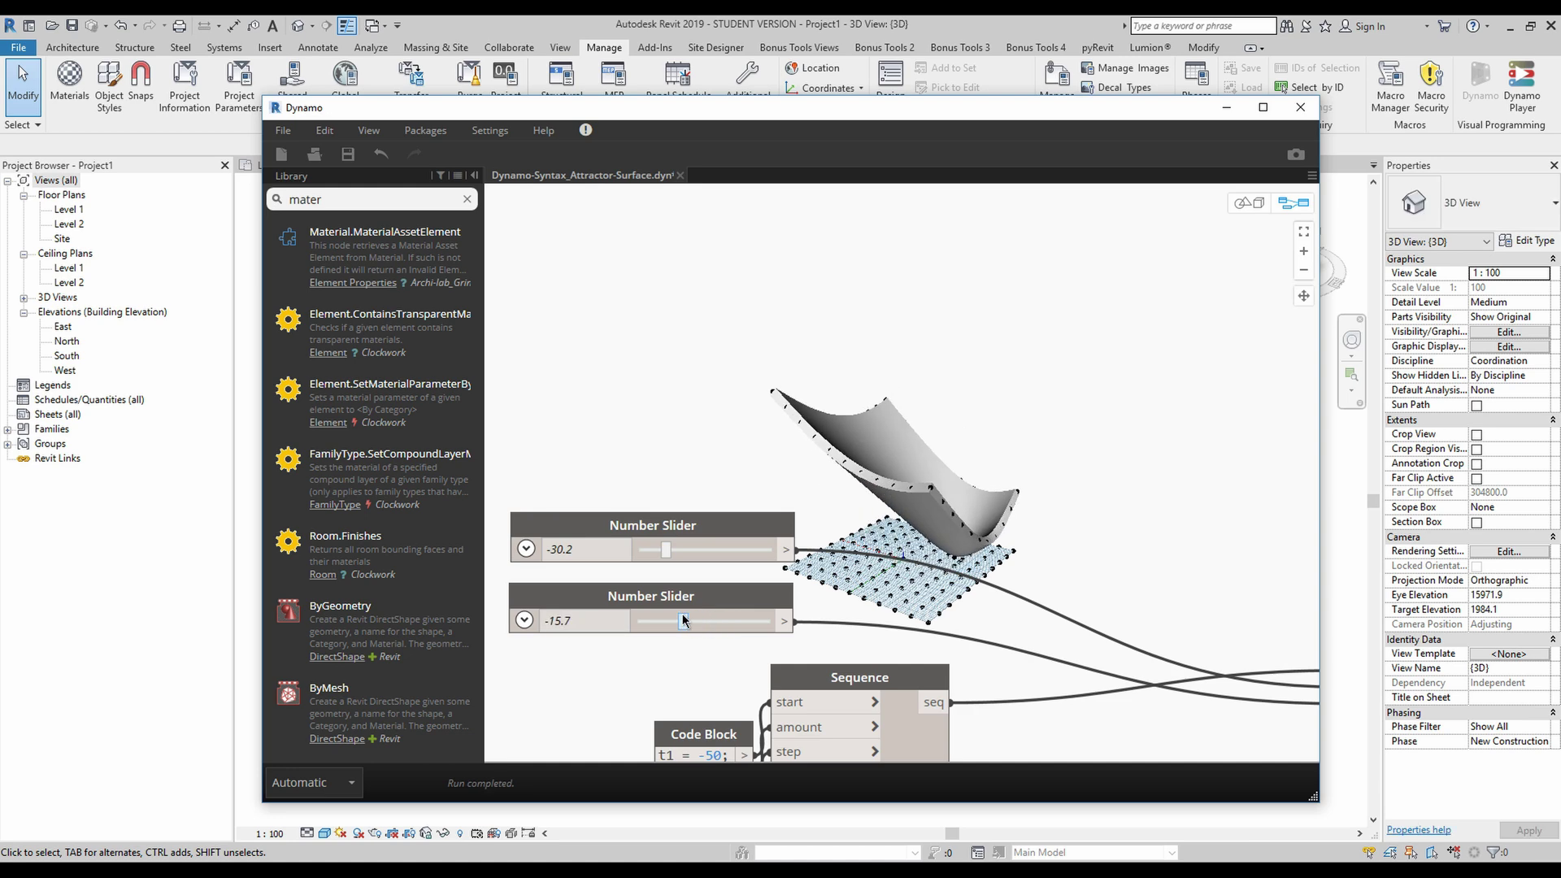
scroll(875, 491, "down", 2)
scroll(847, 515, "down", 1)
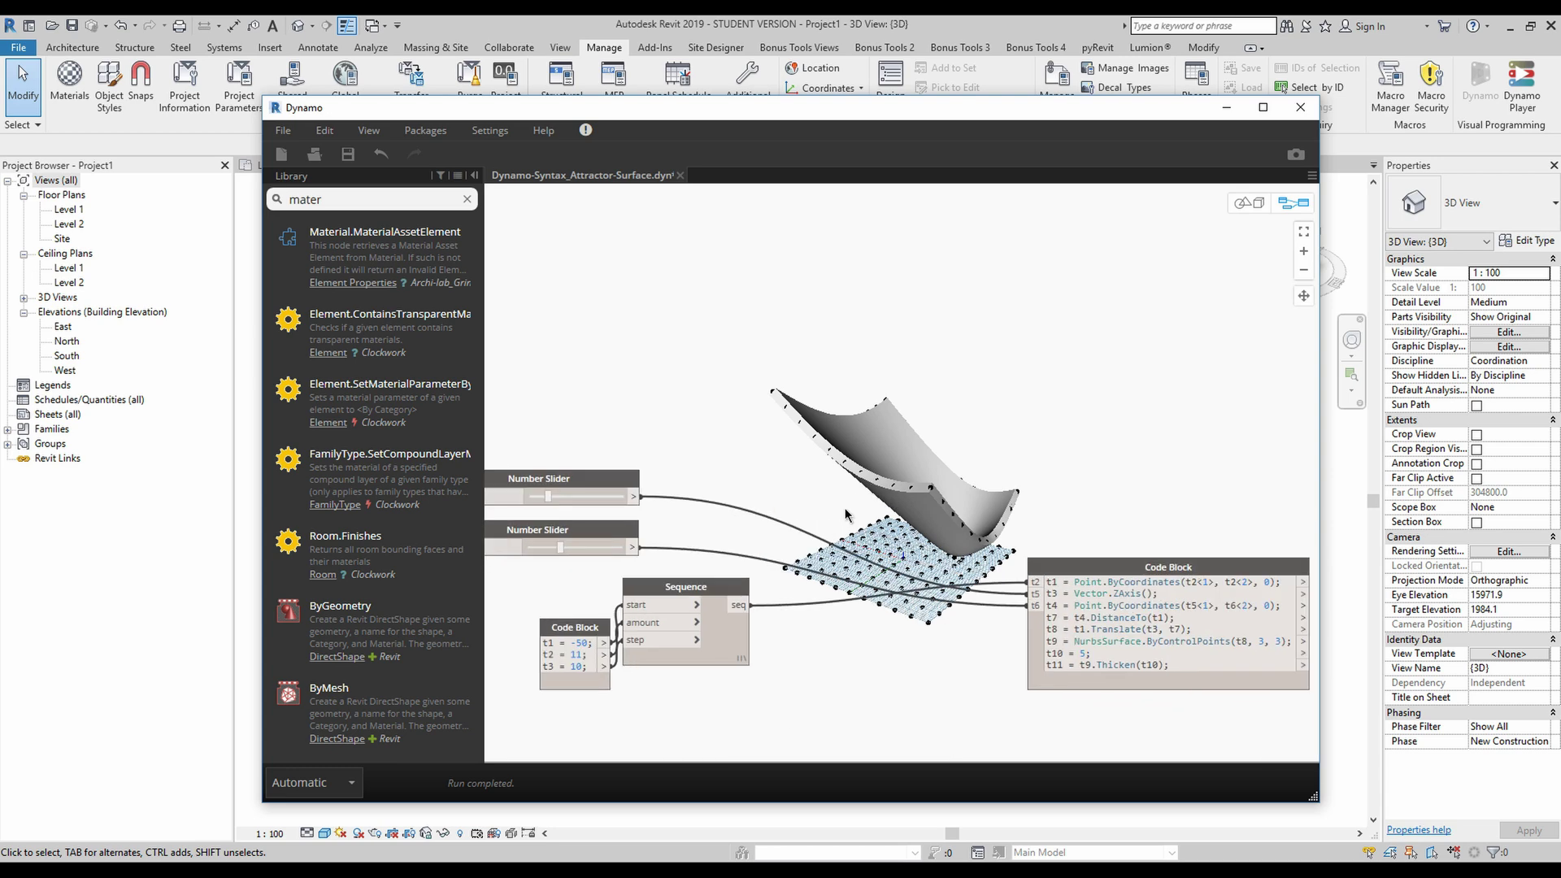
scroll(835, 516, "up", 1)
scroll(811, 518, "up", 1)
scroll(781, 522, "up", 1)
scroll(758, 525, "up", 1)
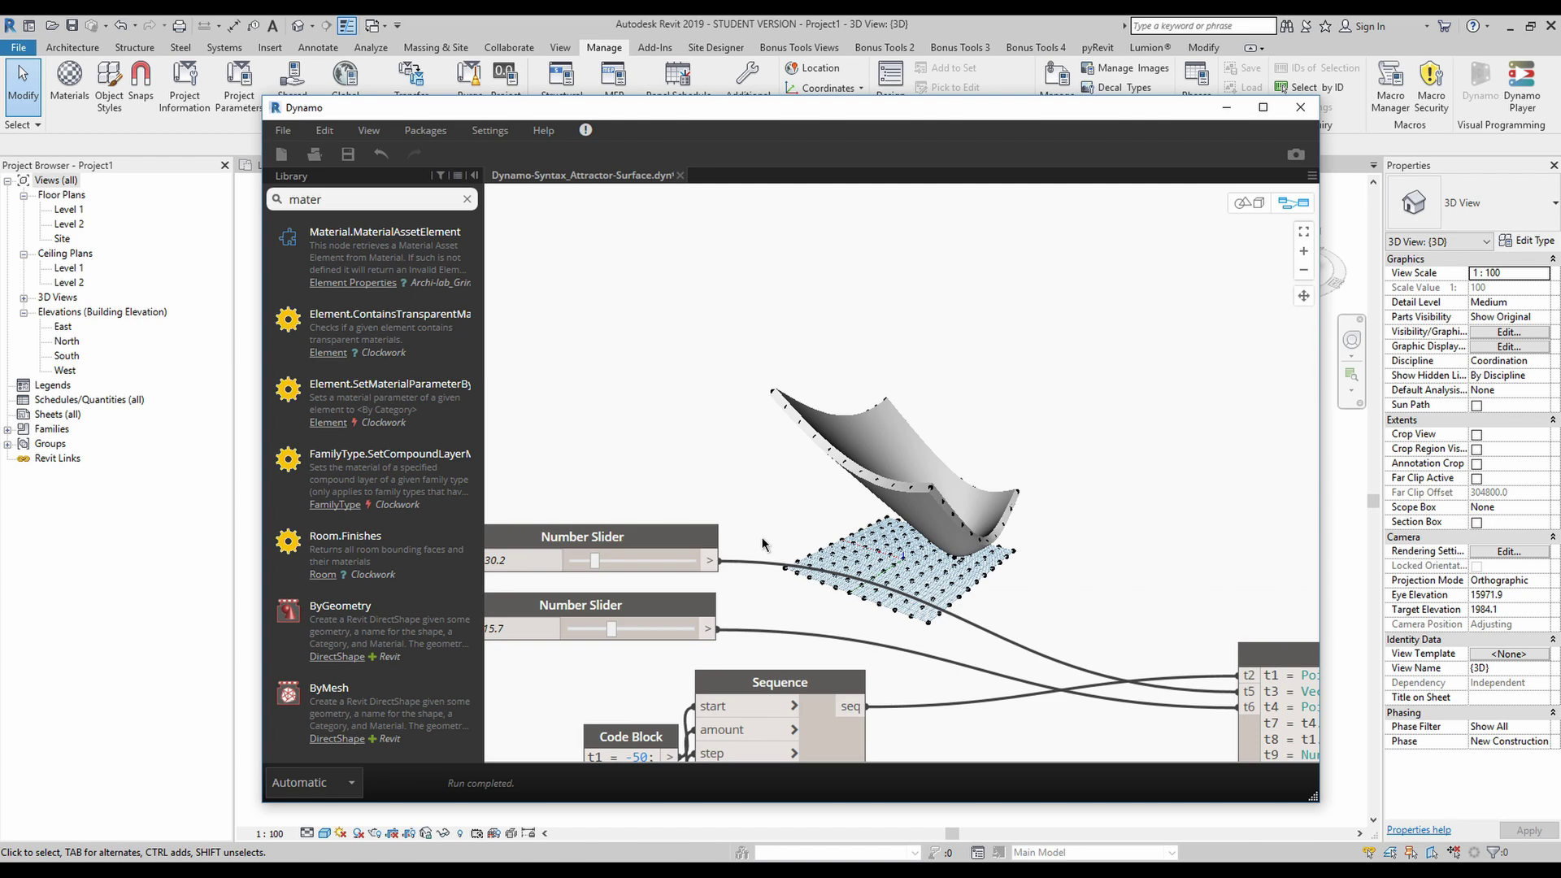
scroll(766, 546, "up", 1)
scroll(719, 561, "up", 1)
scroll(679, 567, "up", 1)
left_click_drag(681, 558, 807, 563)
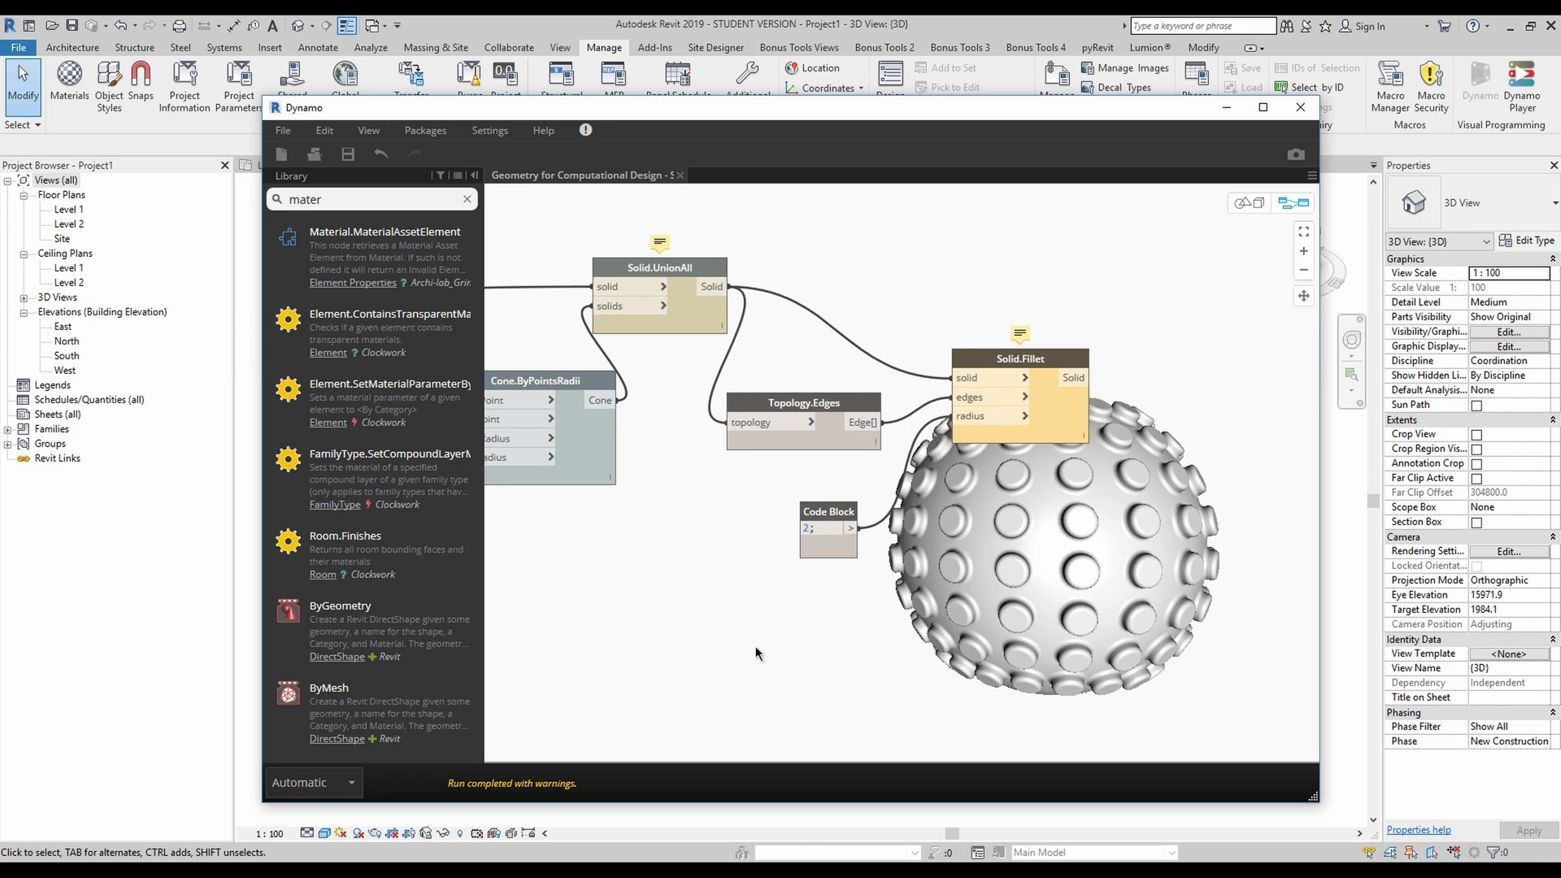
- Set the cone radius Code Block to 2 and 7, then to 10 and 5, rerunning each time
mouse_move(757, 653)
middle_mouse_down()
mouse_move(1063, 671)
mouse_move(806, 648)
middle_mouse_up()
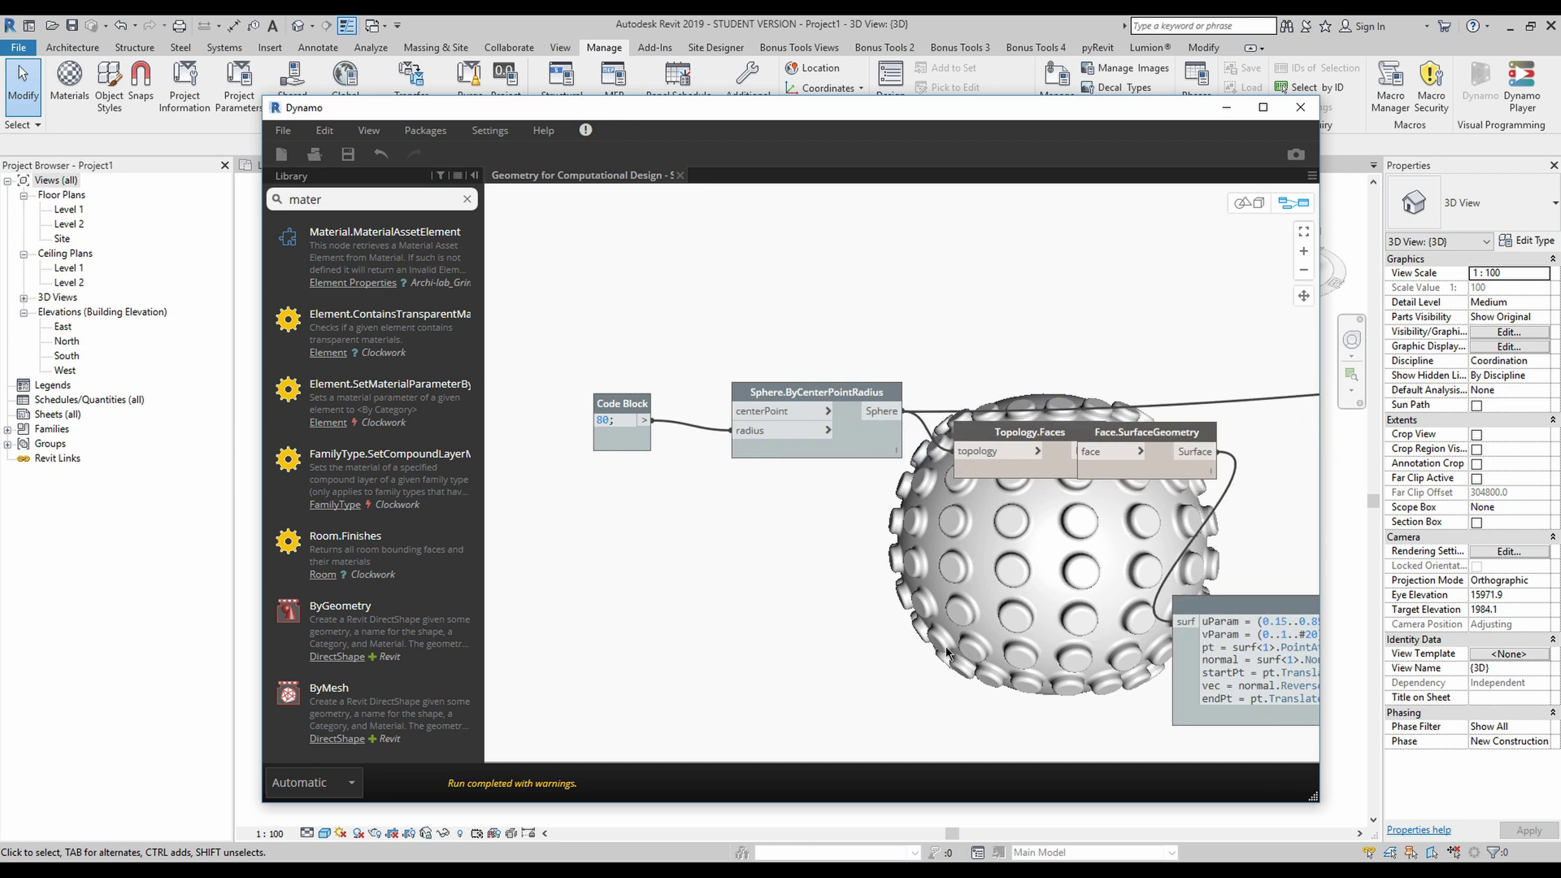
mouse_move(947, 655)
middle_mouse_down()
mouse_move(744, 559)
mouse_move(486, 663)
middle_mouse_up()
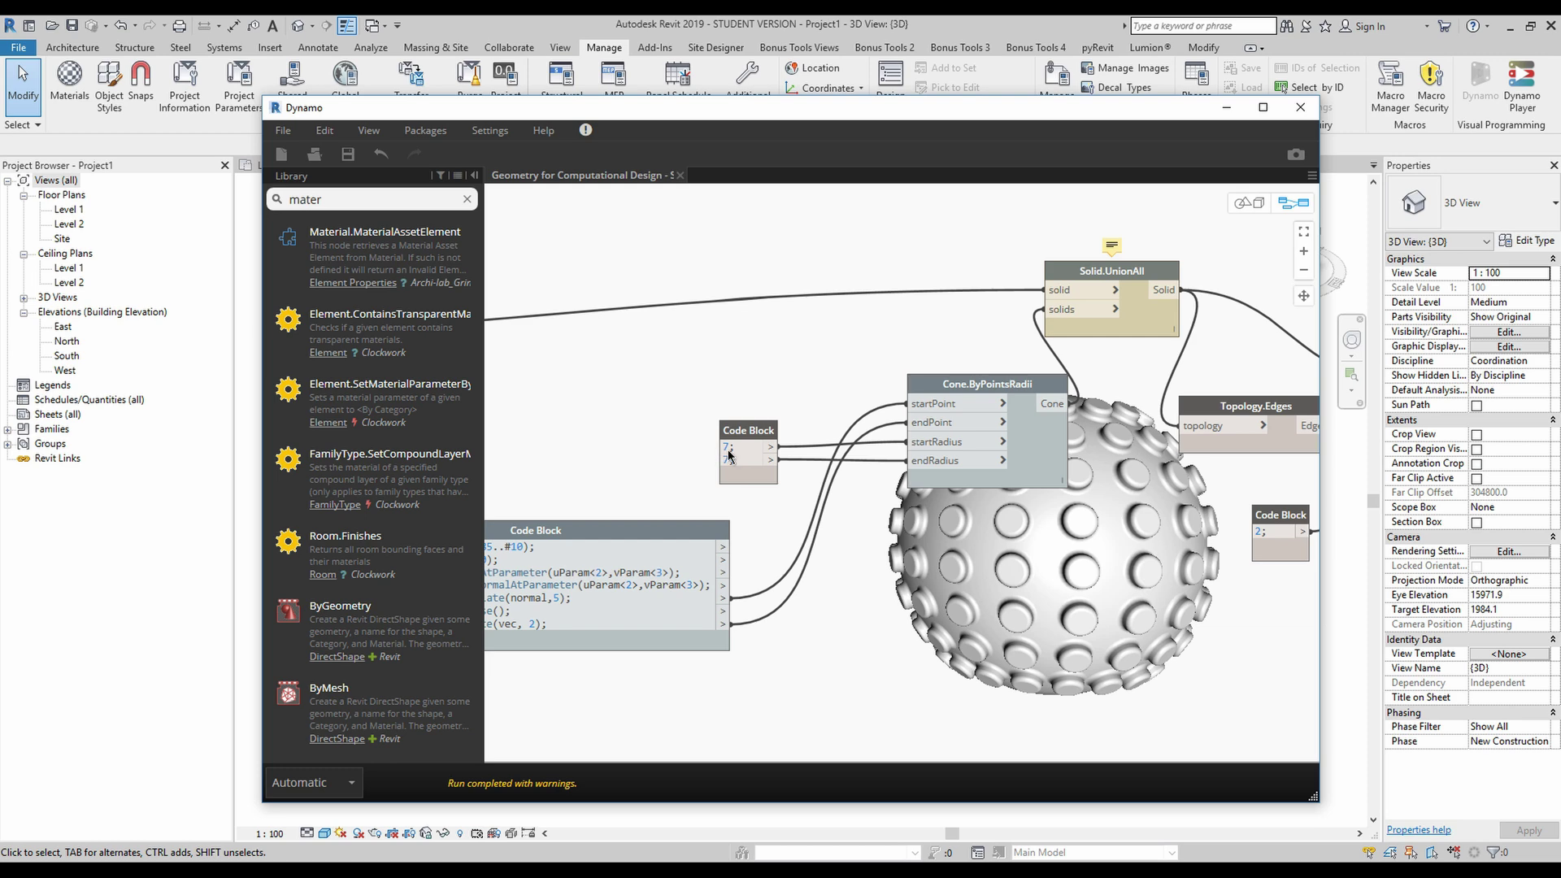
double_click(729, 460)
type("2")
key("BackSpace")
type("7")
type("2")
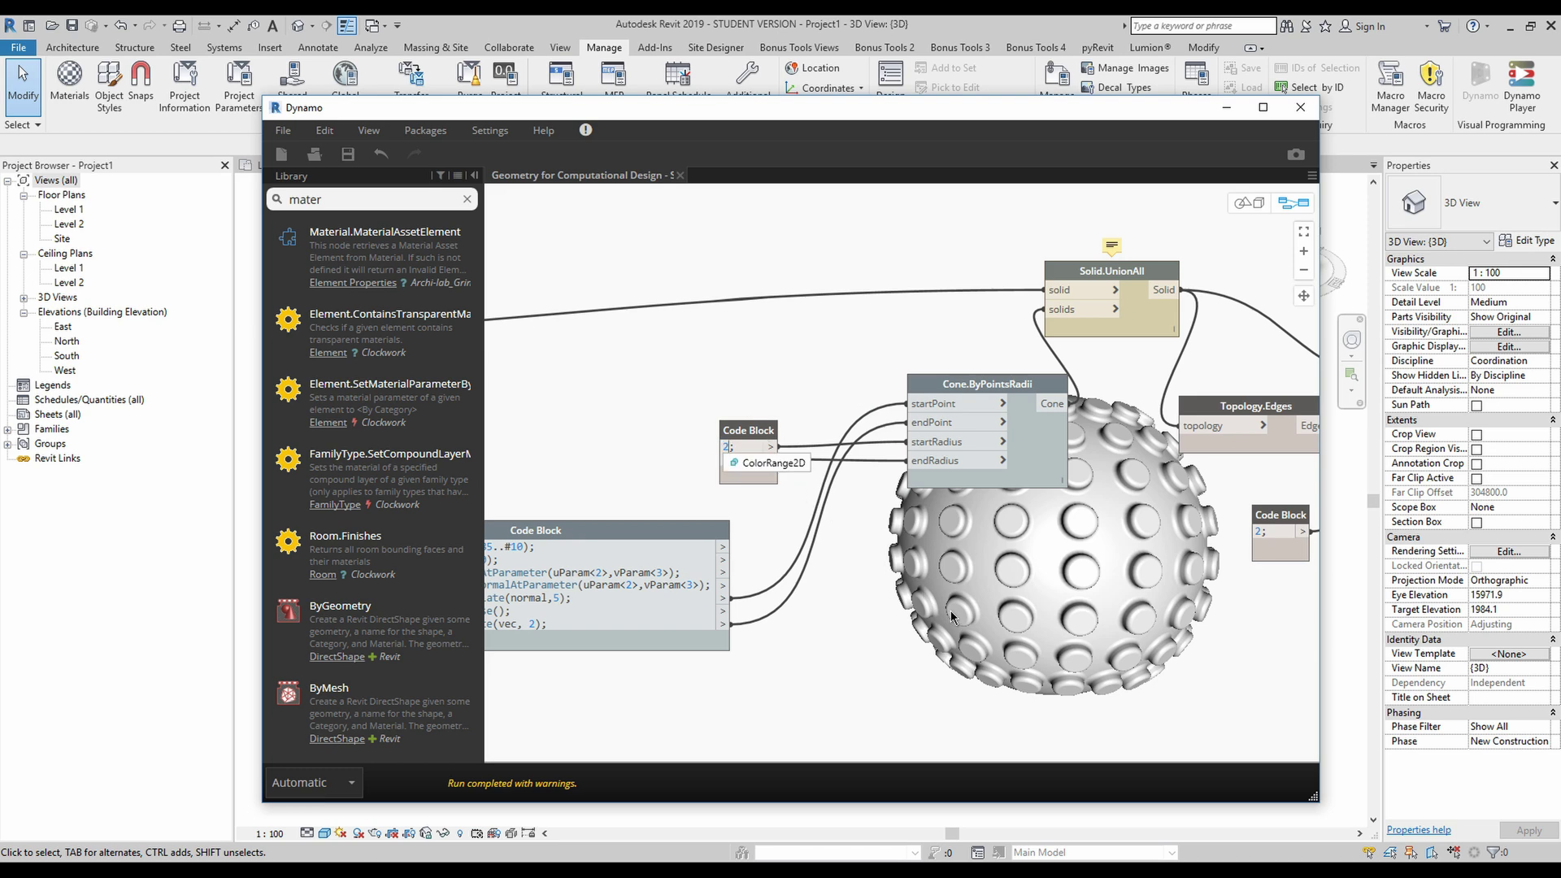
left_click(949, 611)
type("0;")
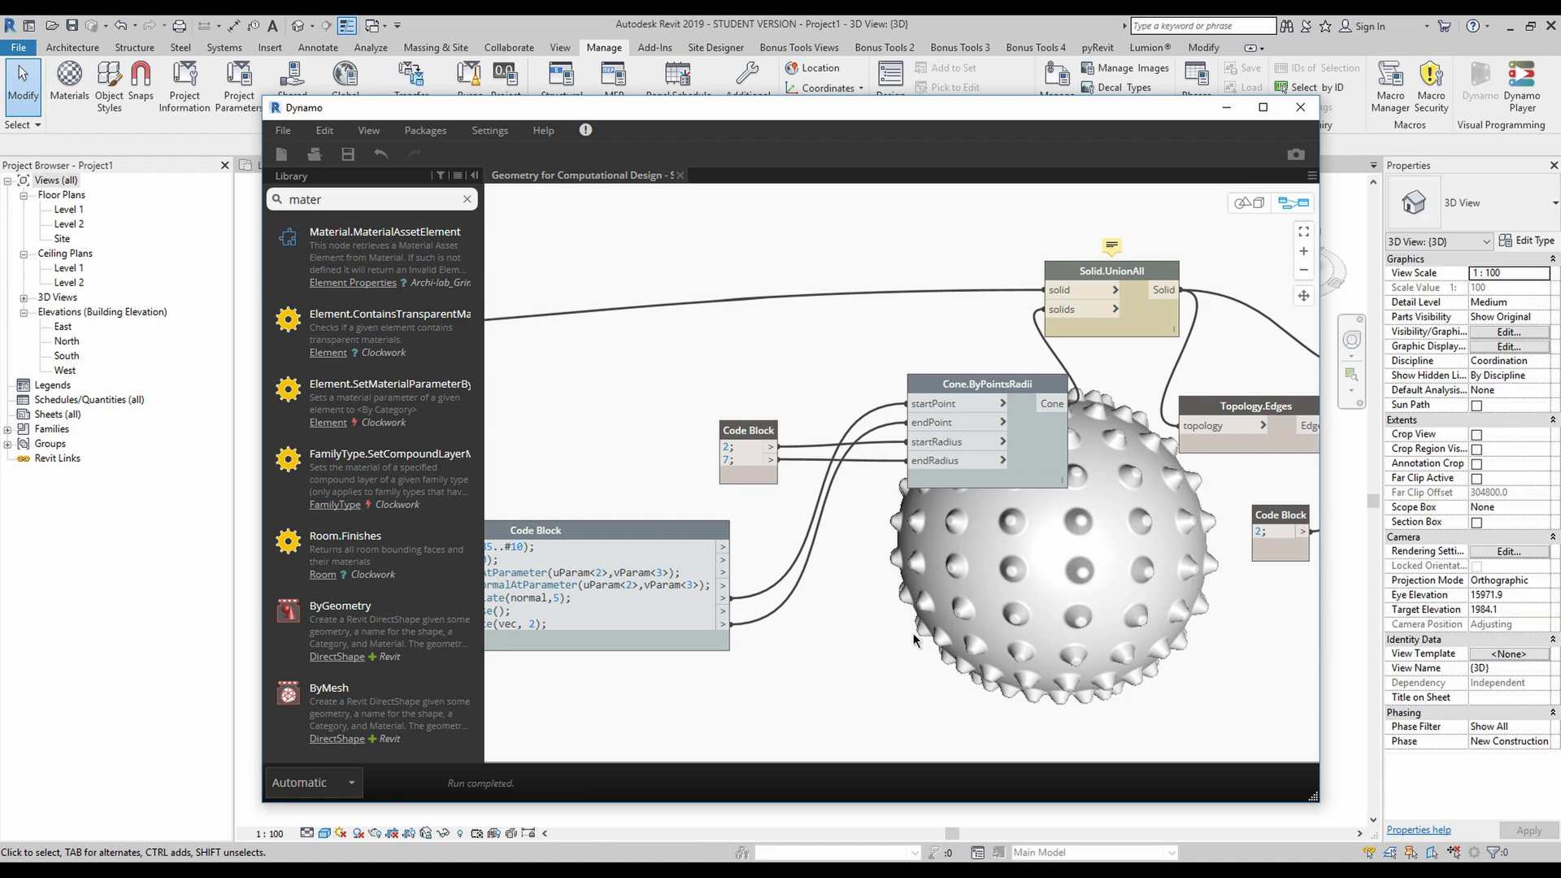
double_click(728, 449)
type("10")
type("5")
left_click(1010, 617)
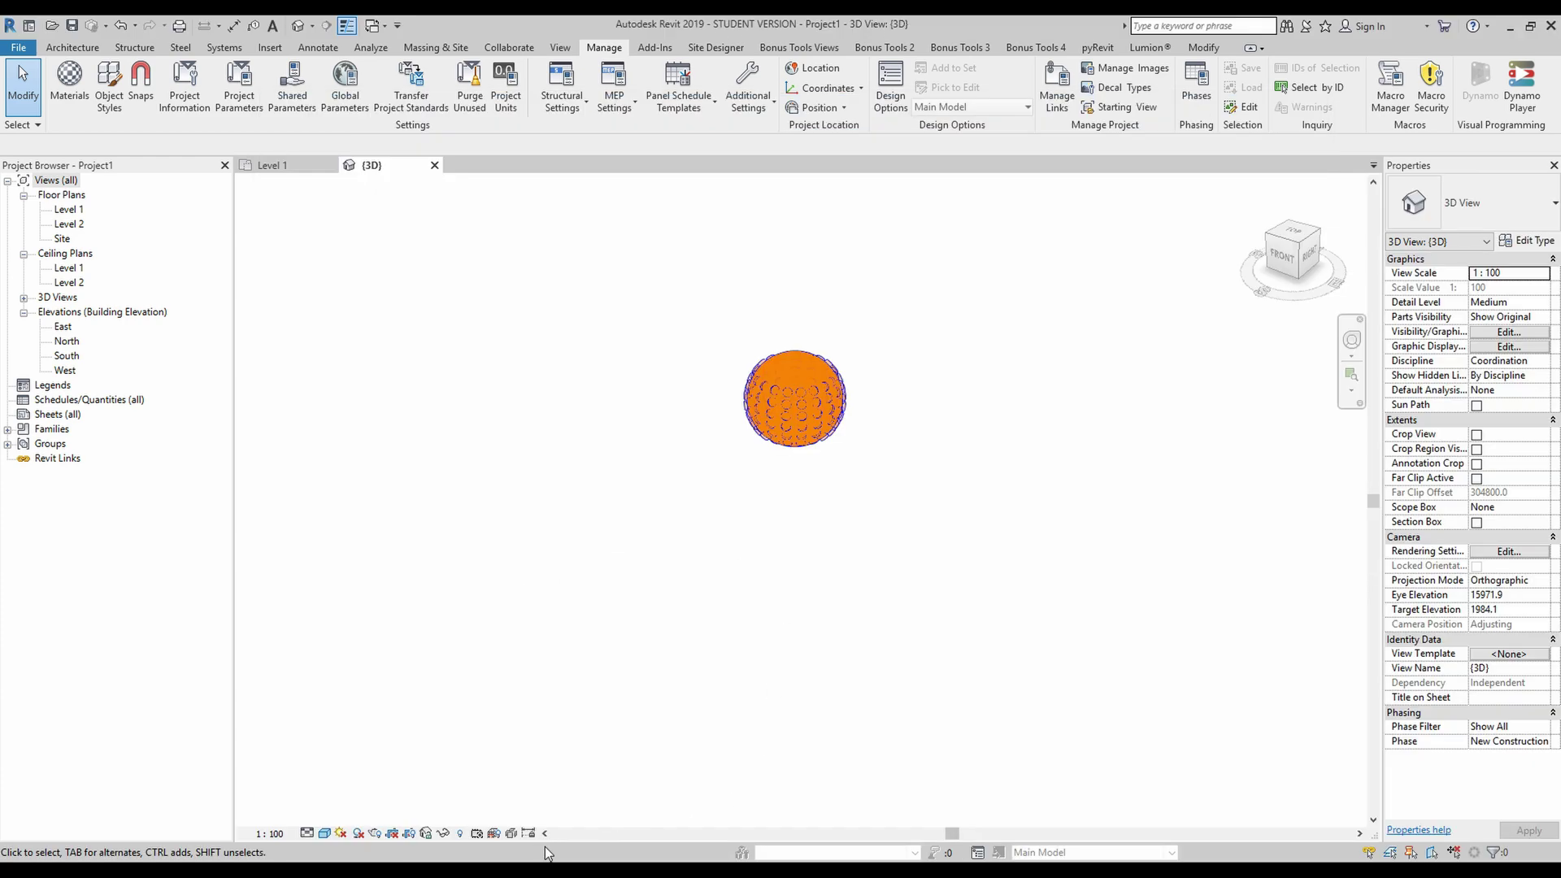
- Bring Dynamo back, pan its graph, and move the window aside to reveal the sphere
left_click(366, 799)
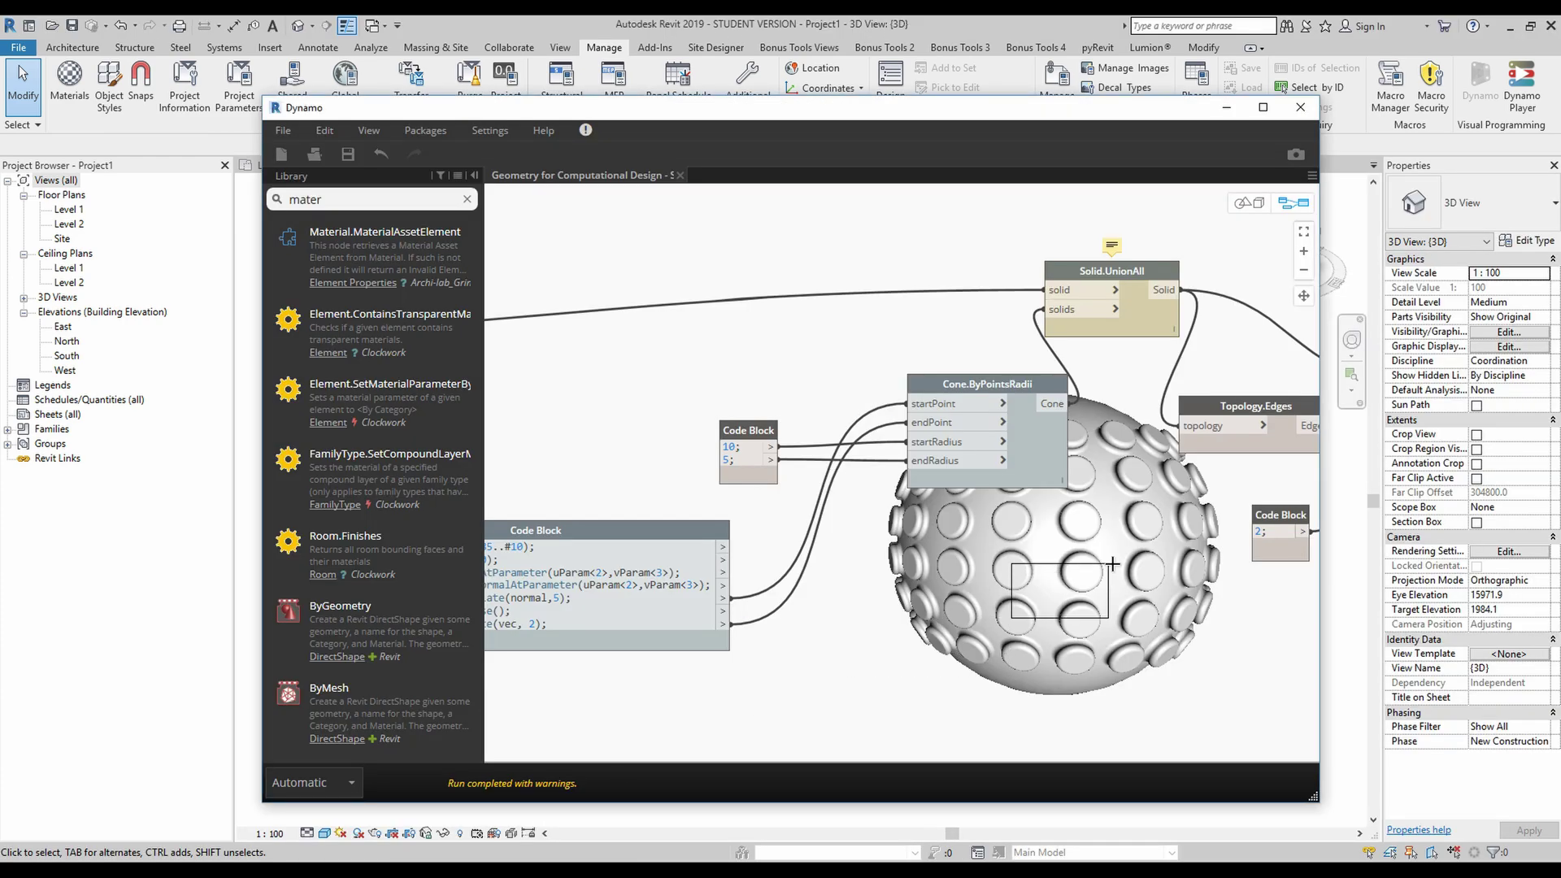
mouse_move(1110, 698)
middle_mouse_down()
mouse_move(746, 571)
mouse_move(836, 662)
middle_mouse_up()
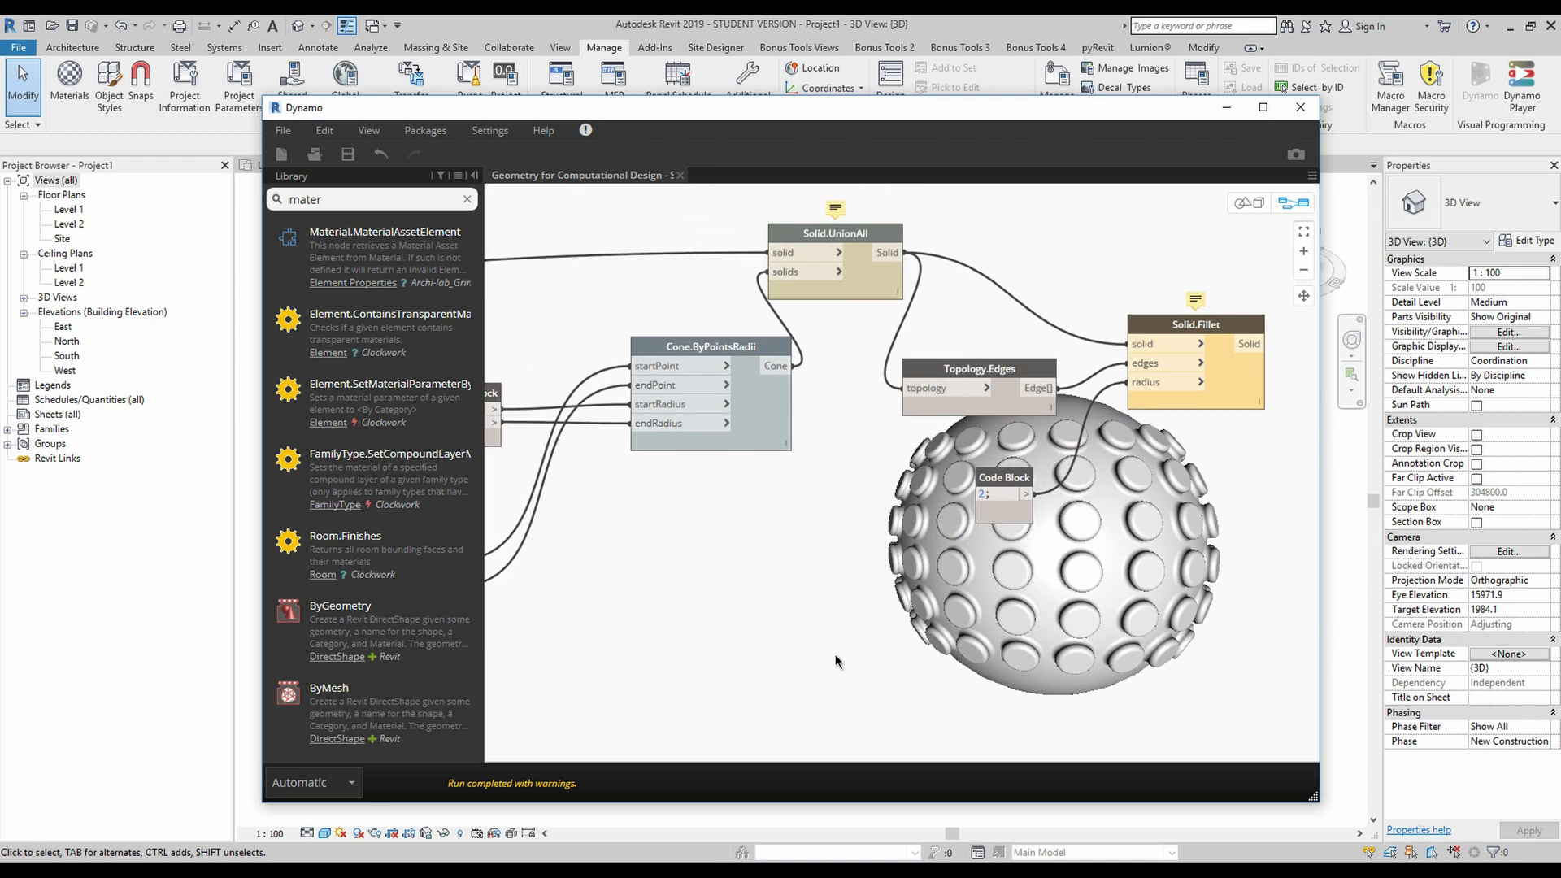
left_click_drag(703, 116, 845, 598)
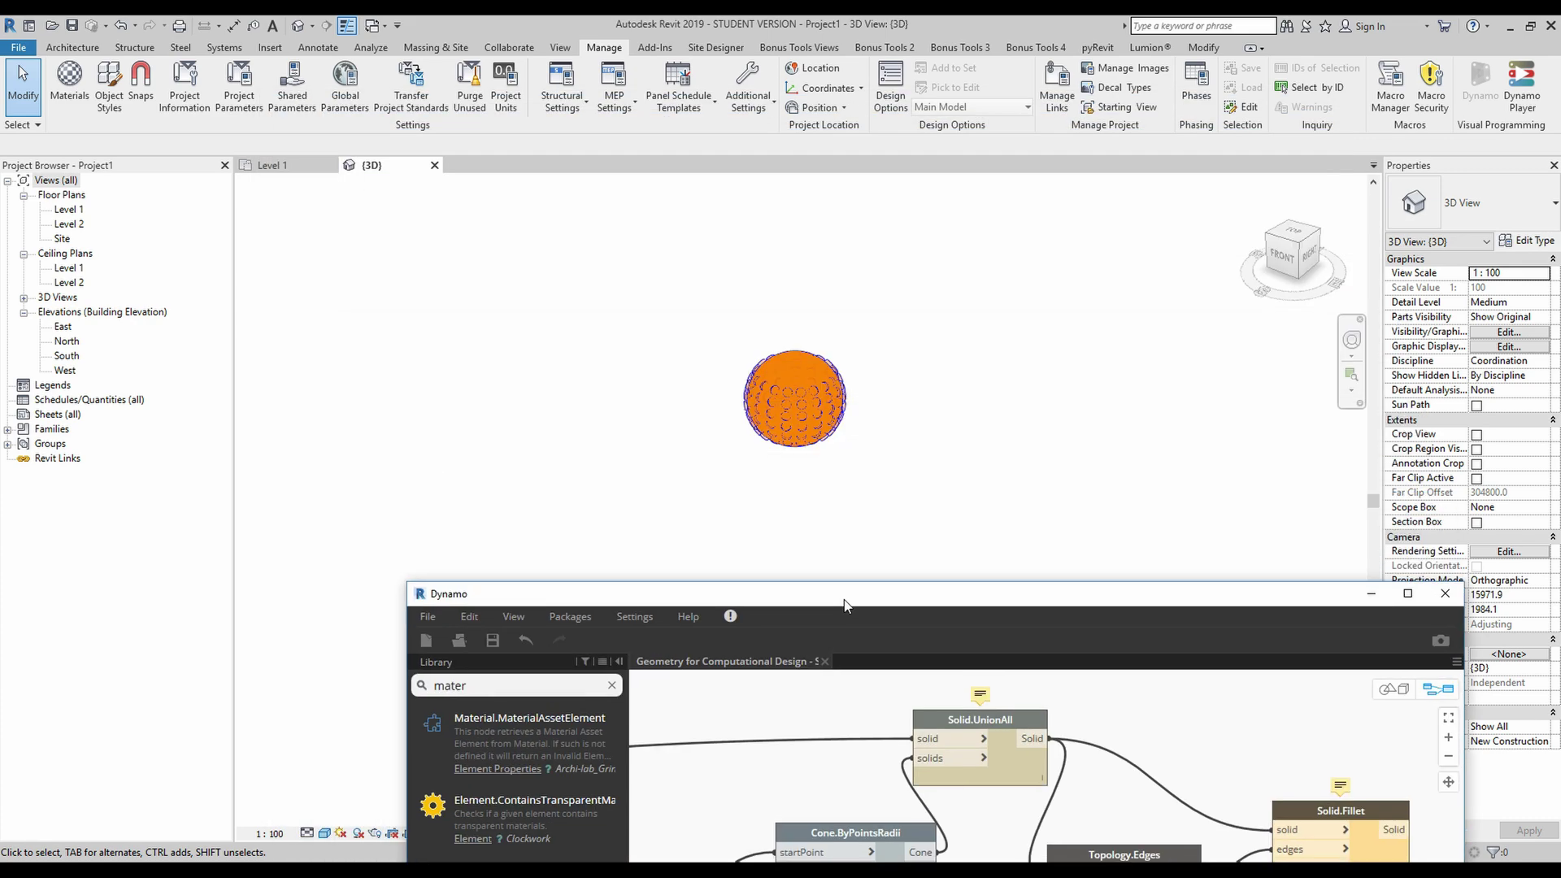
scroll(795, 386, "up", 2)
scroll(795, 382, "up", 3)
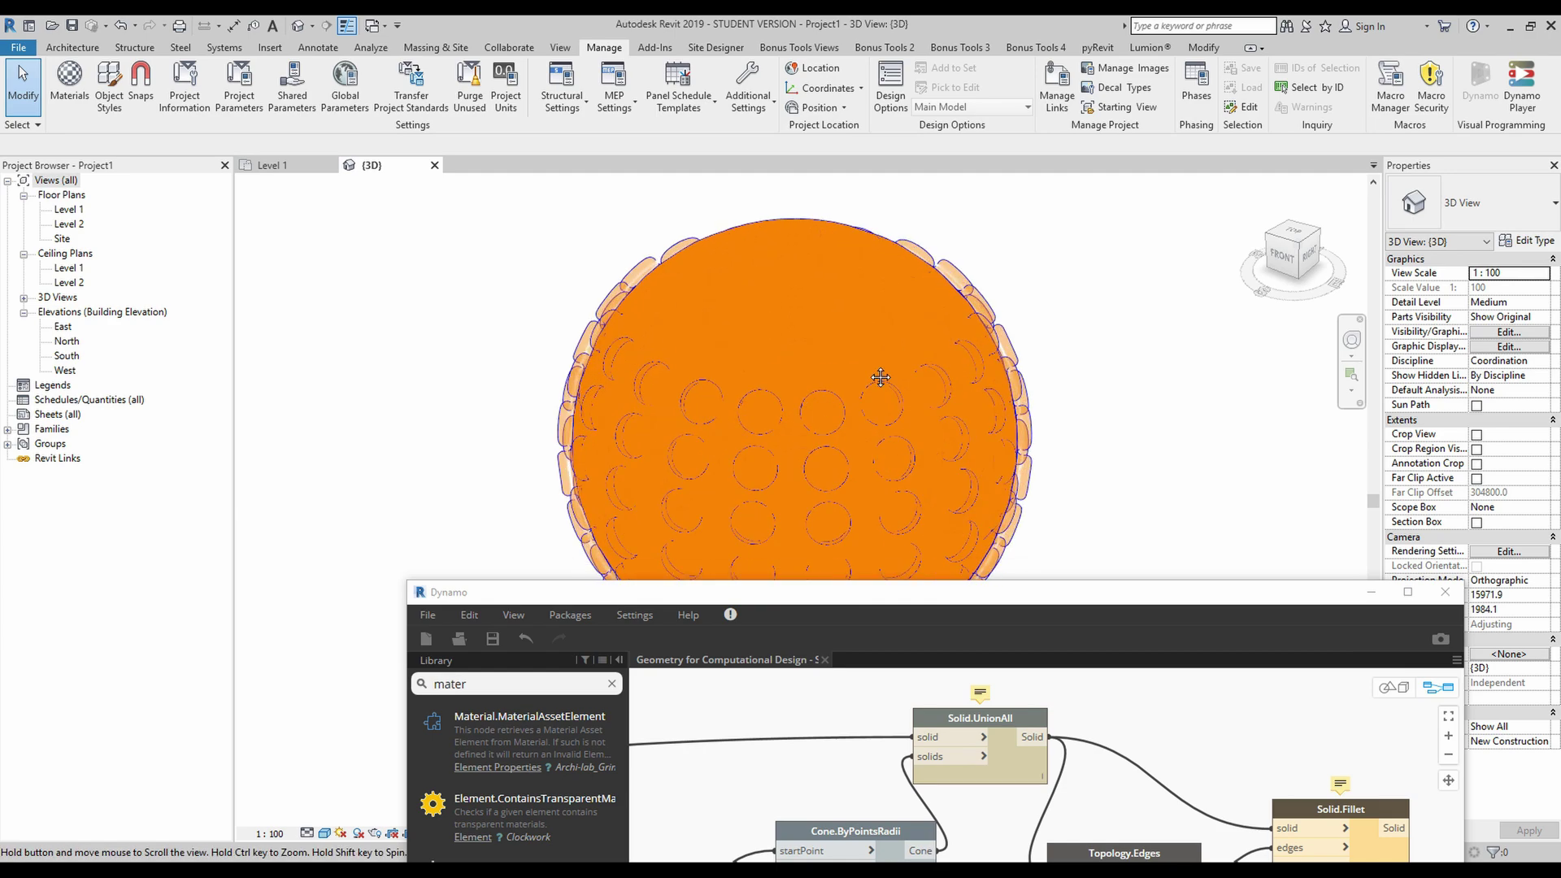
- Show the Revit sphere in Hidden Line, dismiss the save reminder, and move Dynamo back
left_click(325, 836)
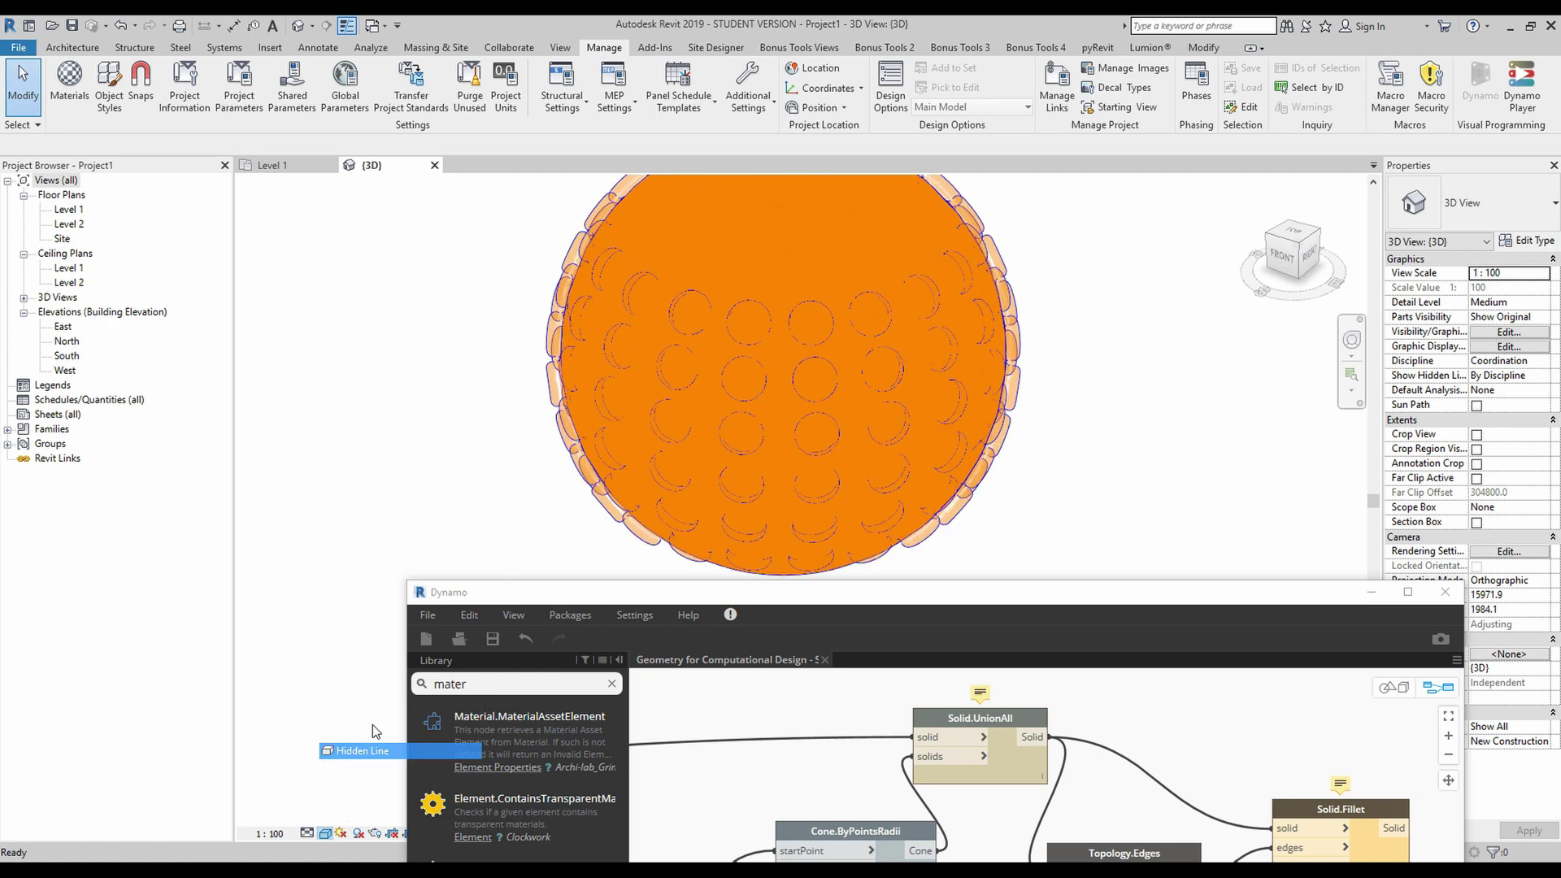
left_click(912, 309)
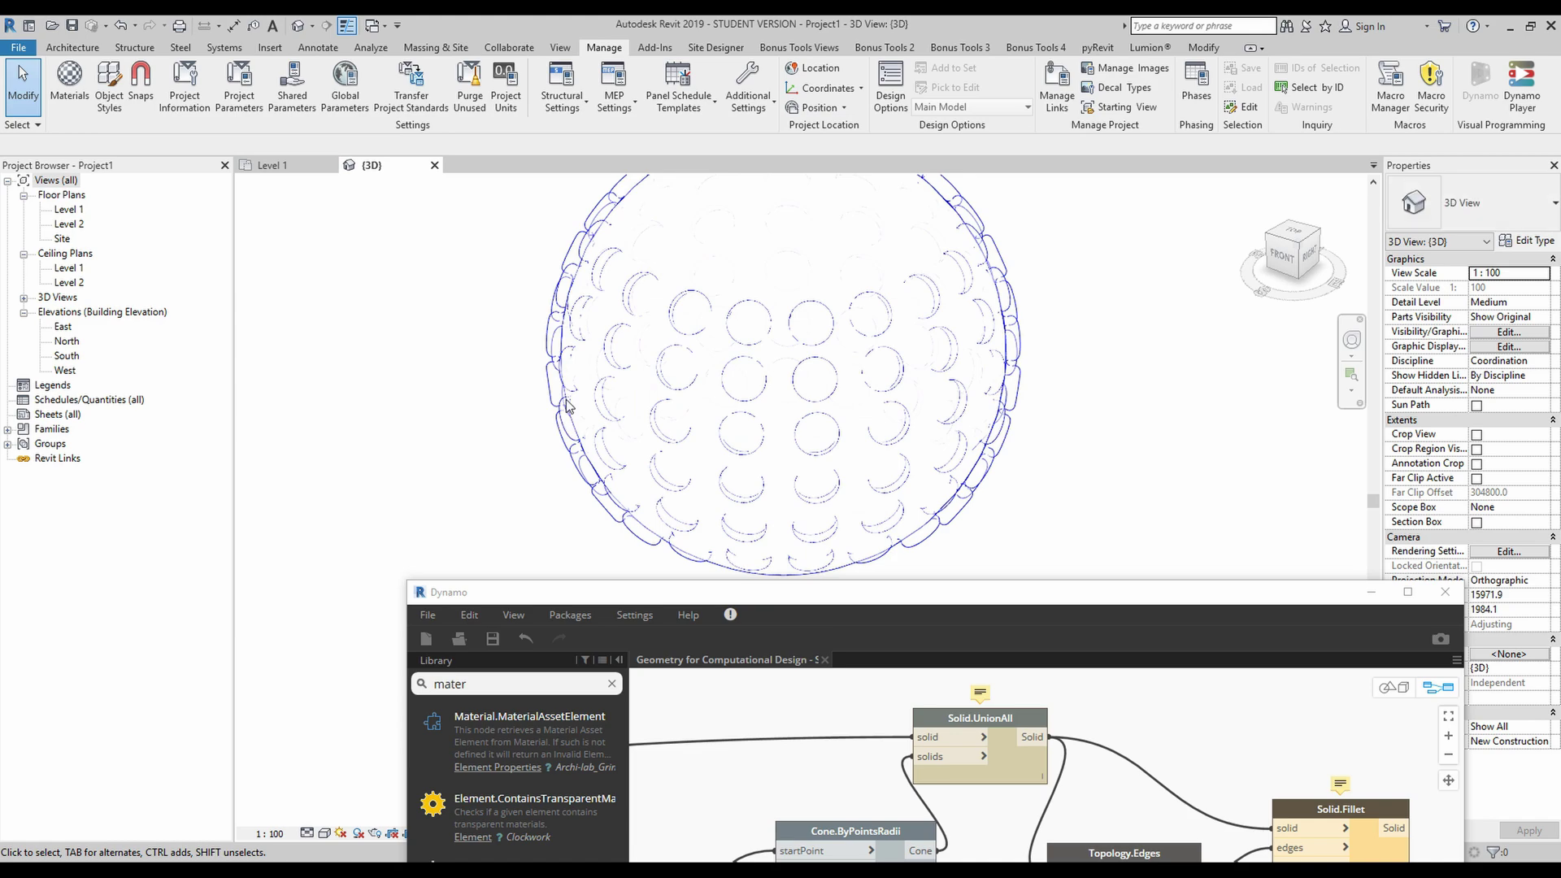
left_click_drag(824, 606, 694, 153)
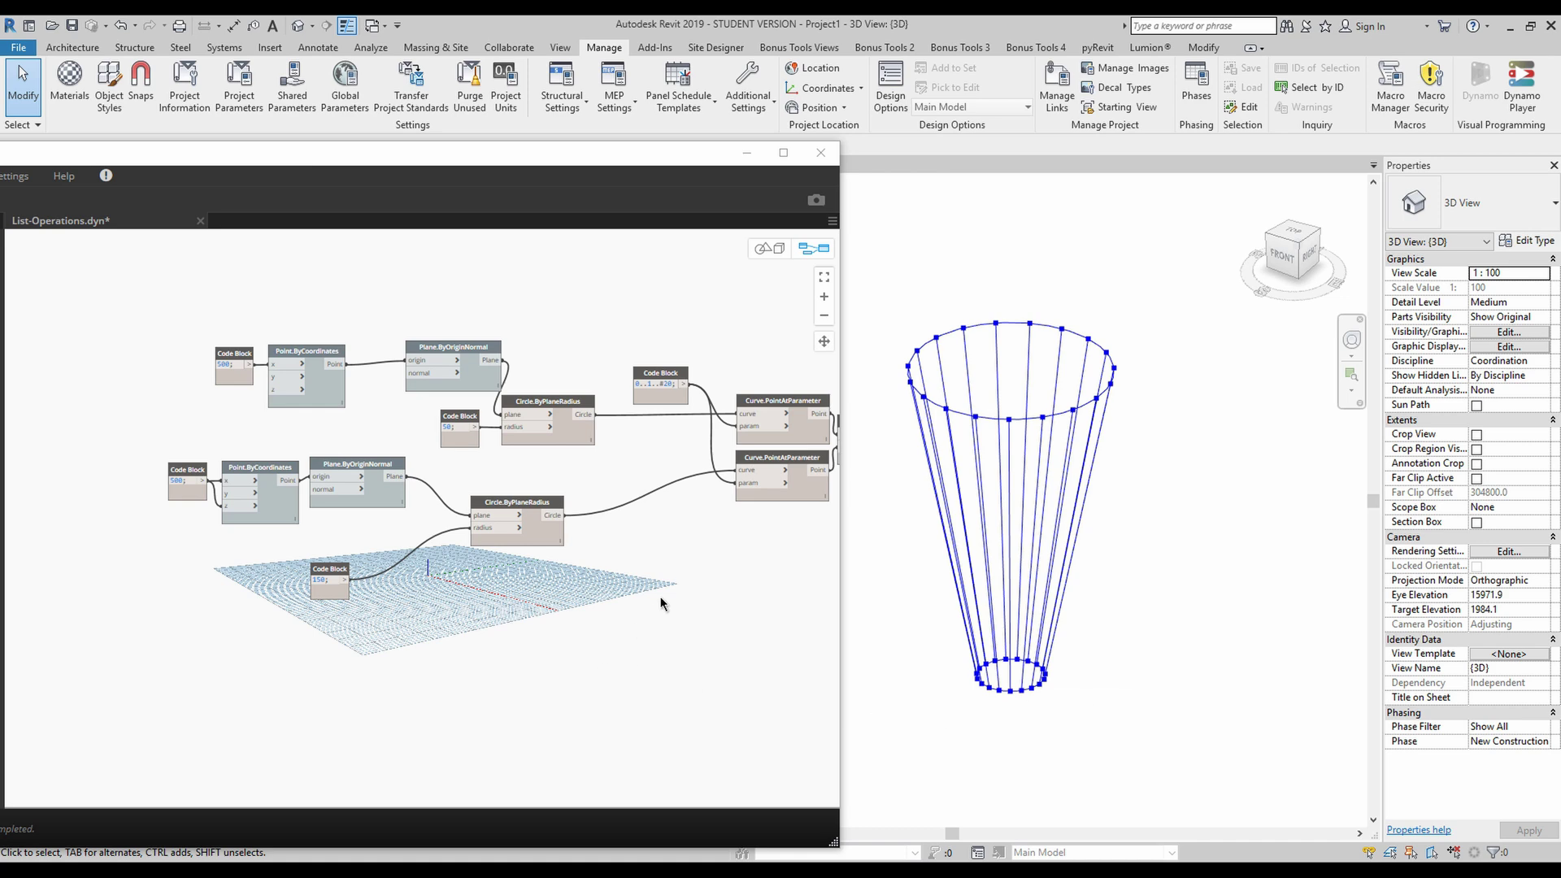
middle_click_drag(661, 603, 560, 610)
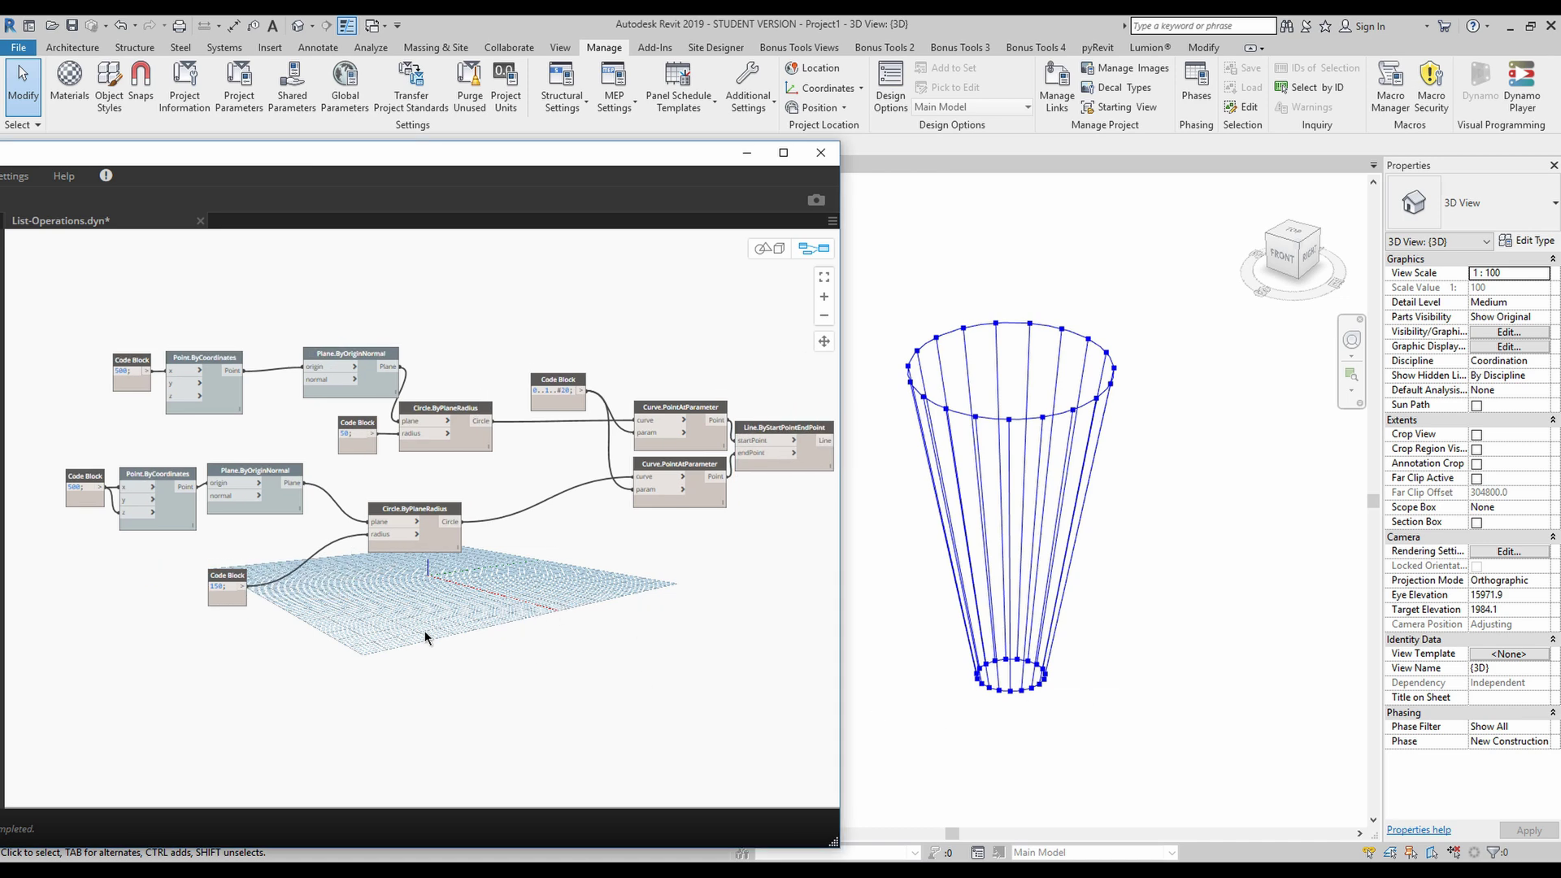
middle_click_drag(426, 637, 715, 557)
scroll(583, 449, "up", 1)
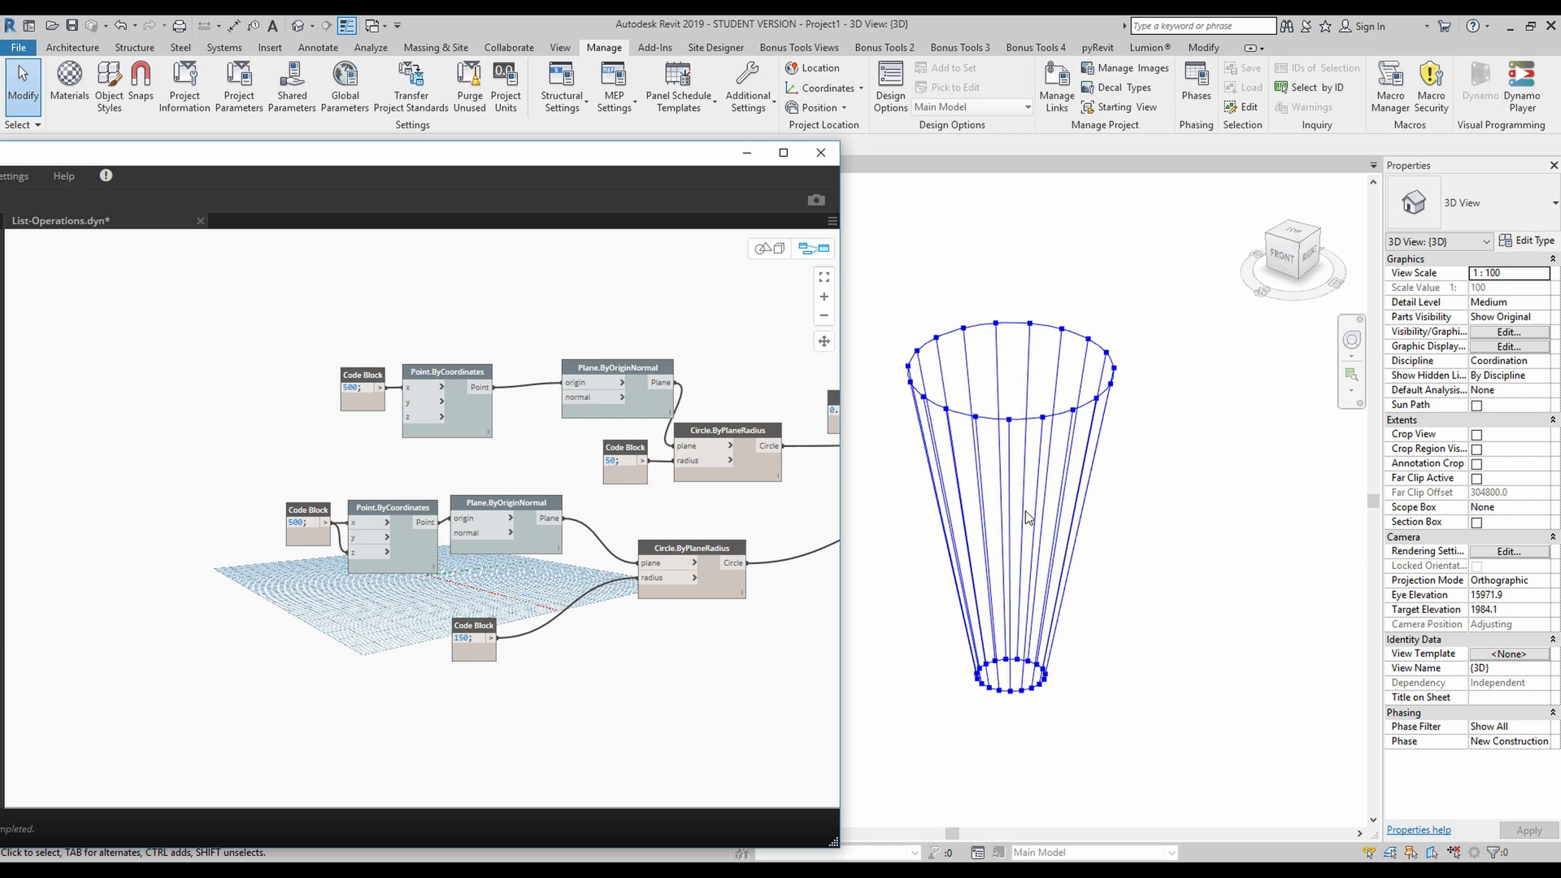
middle_click_drag(720, 647, 420, 683)
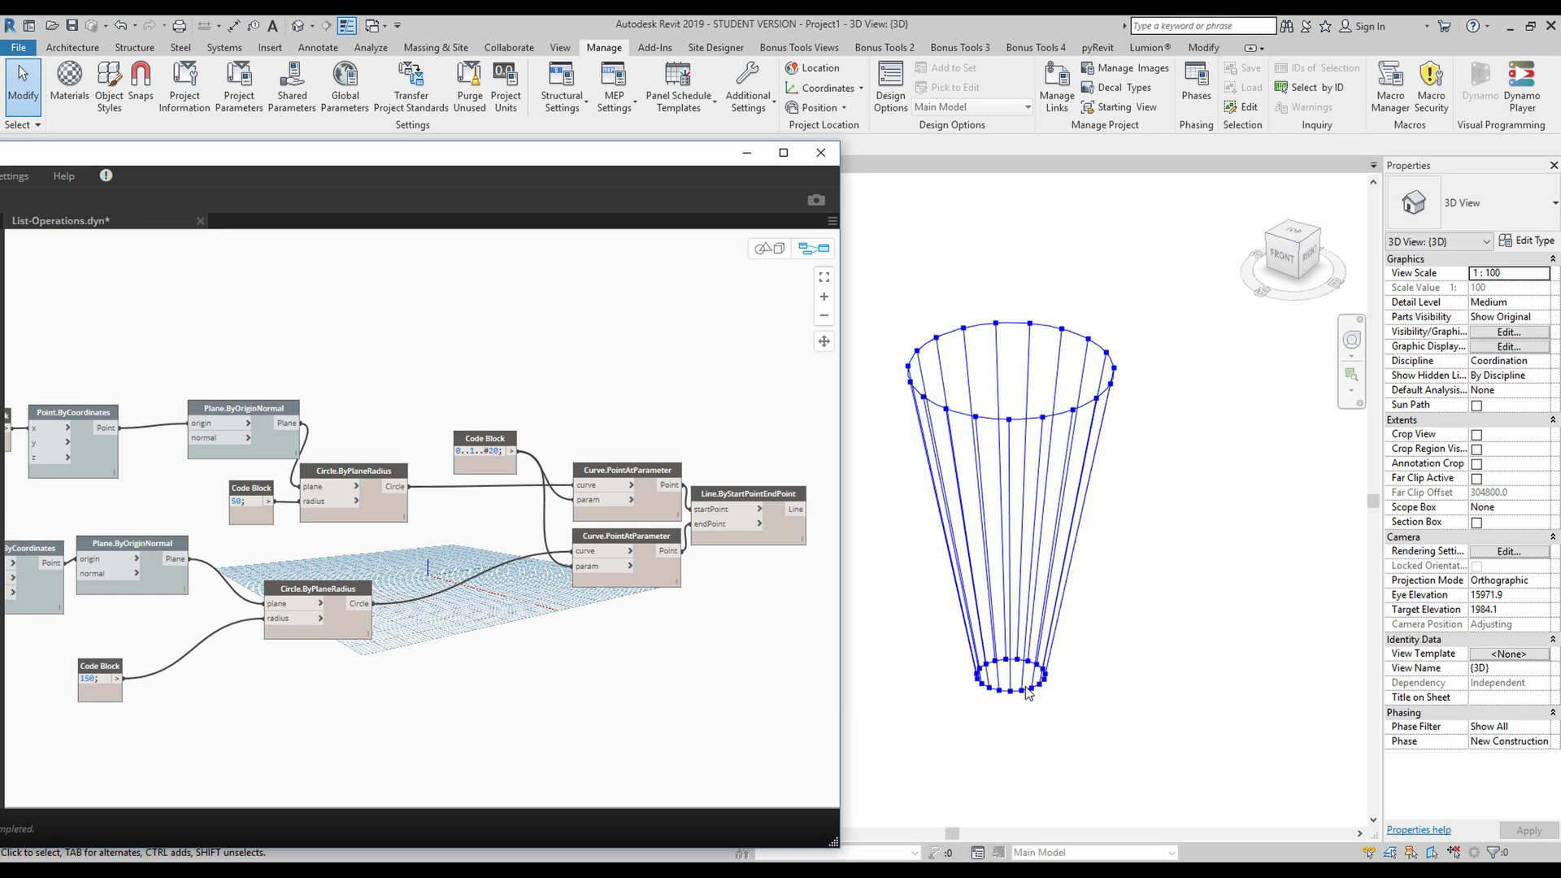
middle_click_drag(758, 659, 509, 624)
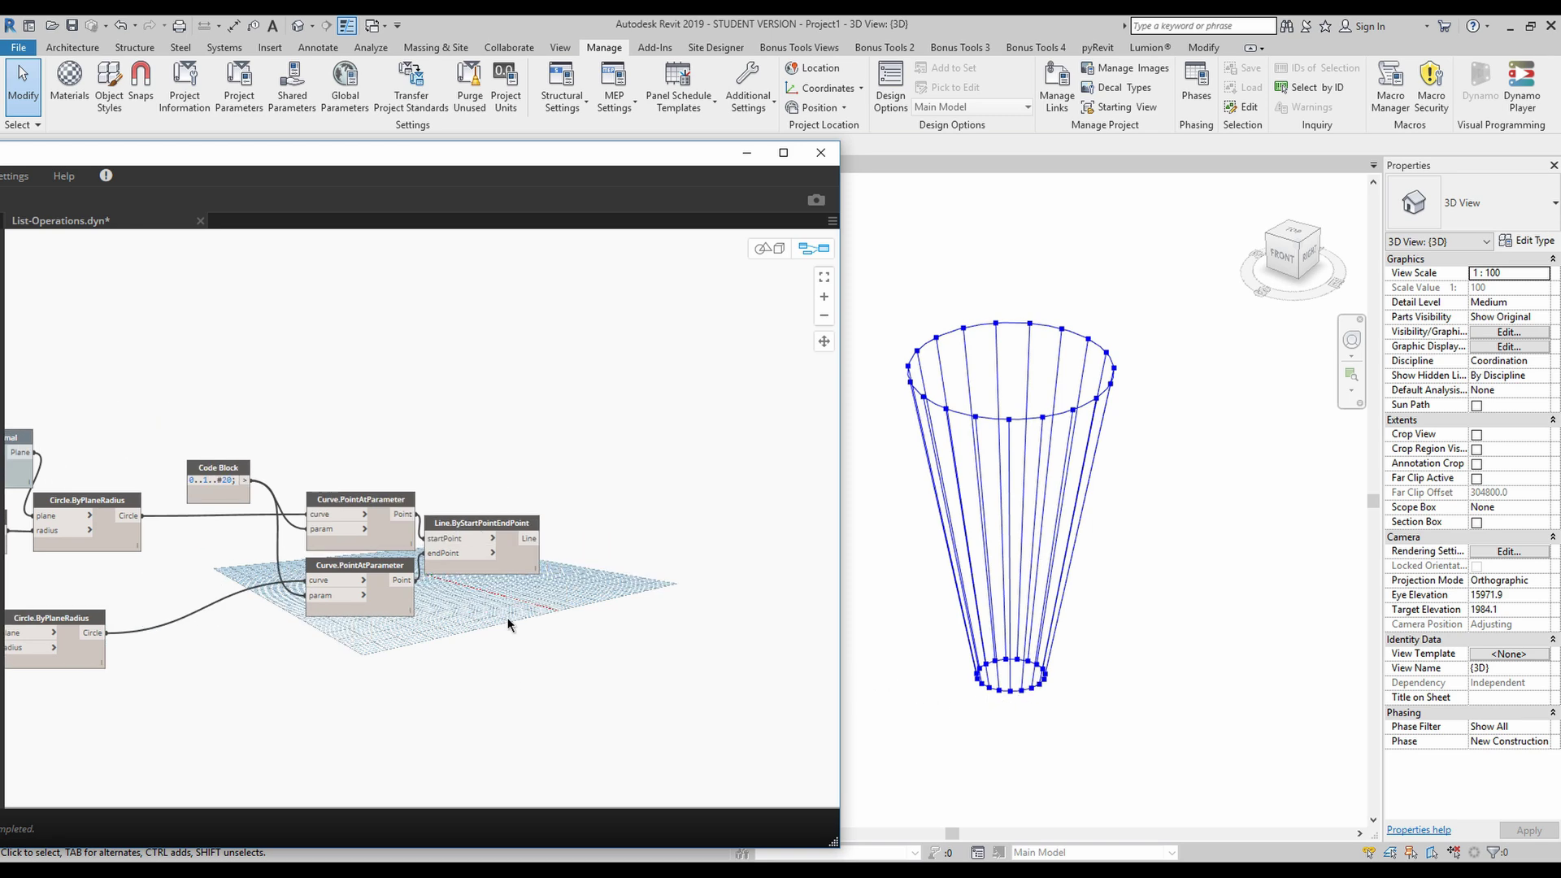
left_click_drag(508, 528, 618, 505)
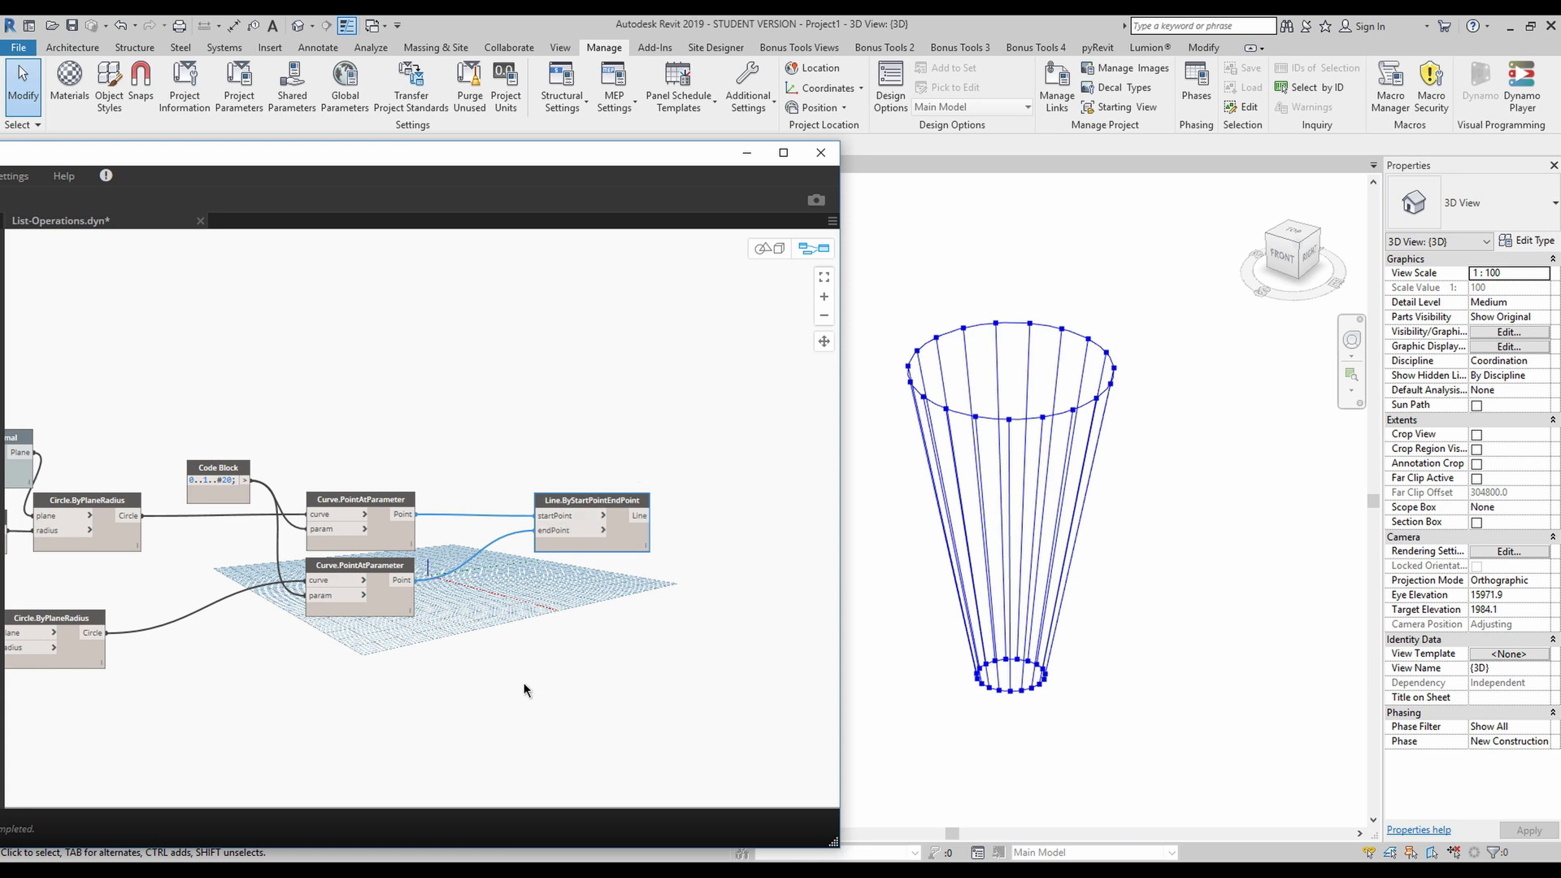
middle_click_drag(367, 684, 665, 549)
left_click(670, 467)
mouse_move(659, 453)
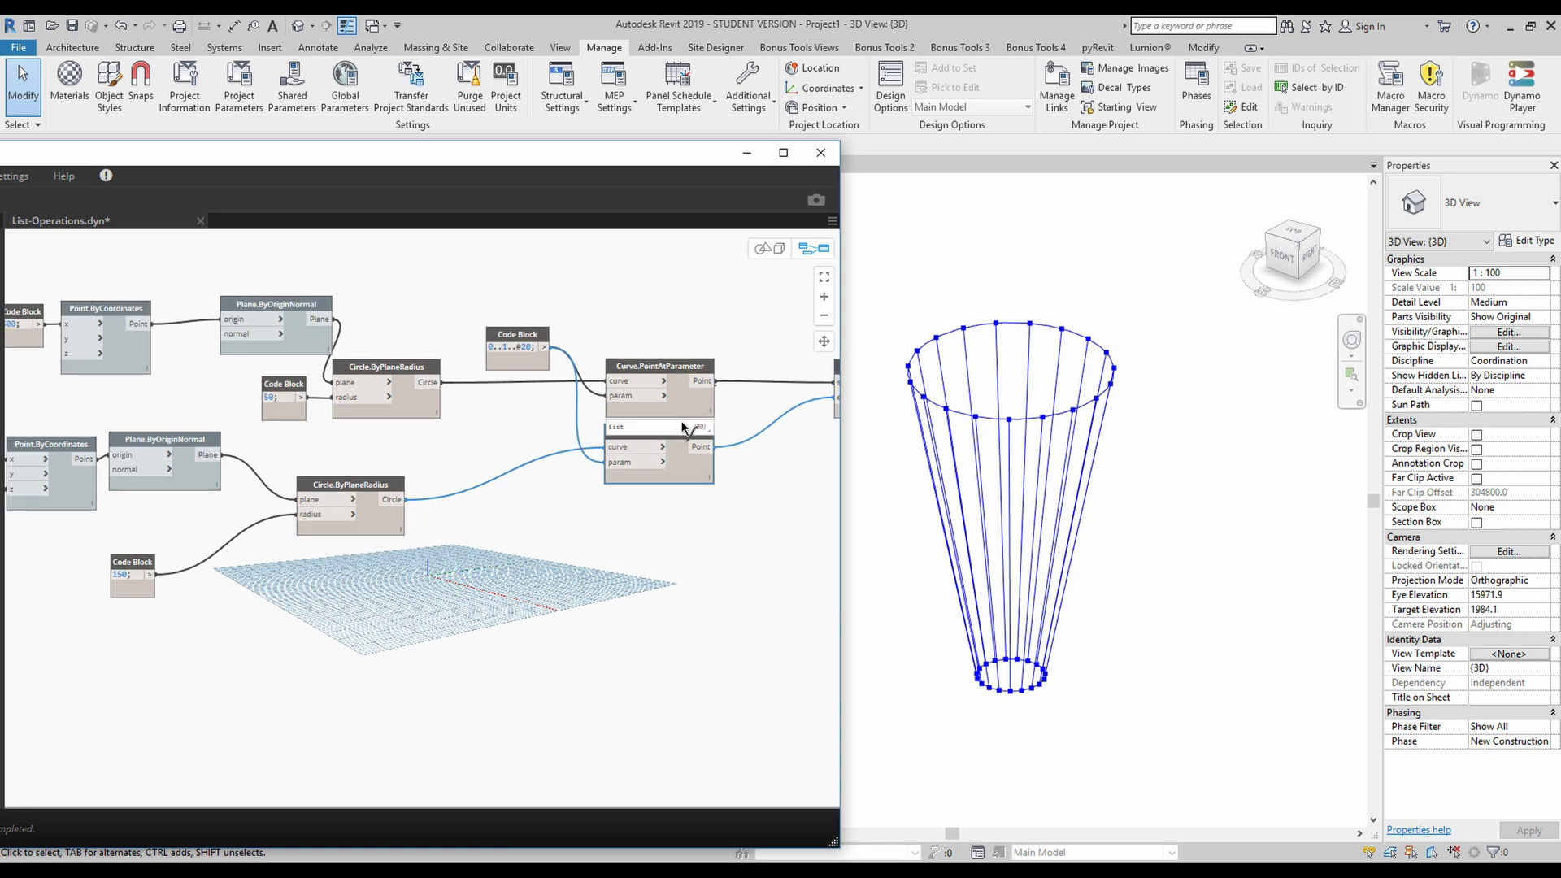
left_click(689, 421)
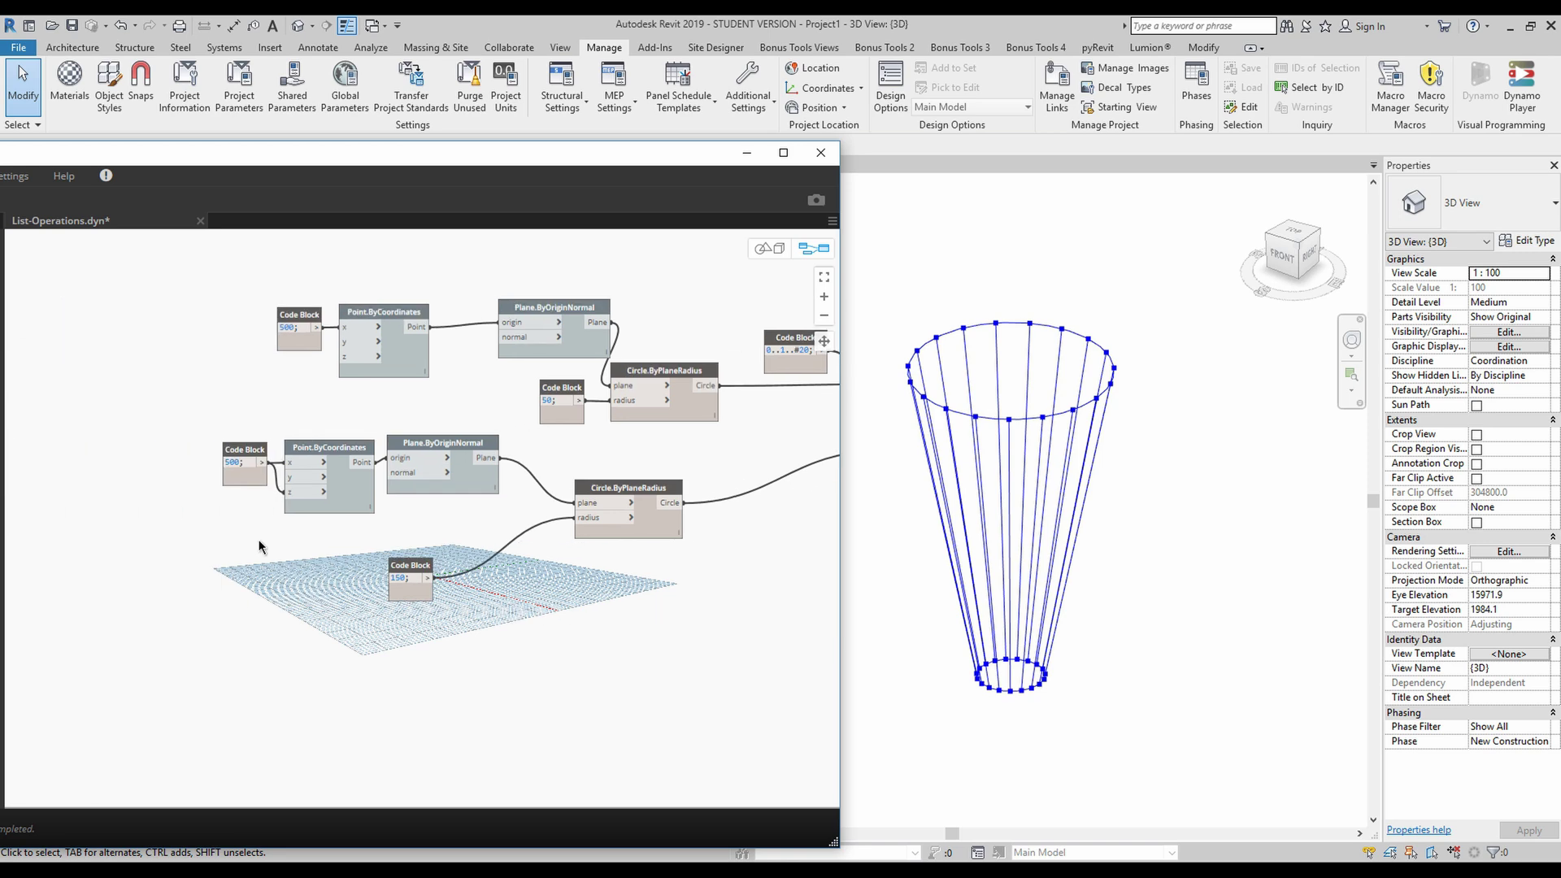
- Nudge the graph and open the circle-radius Code Block value for editing
middle_click_drag(461, 639, 443, 643)
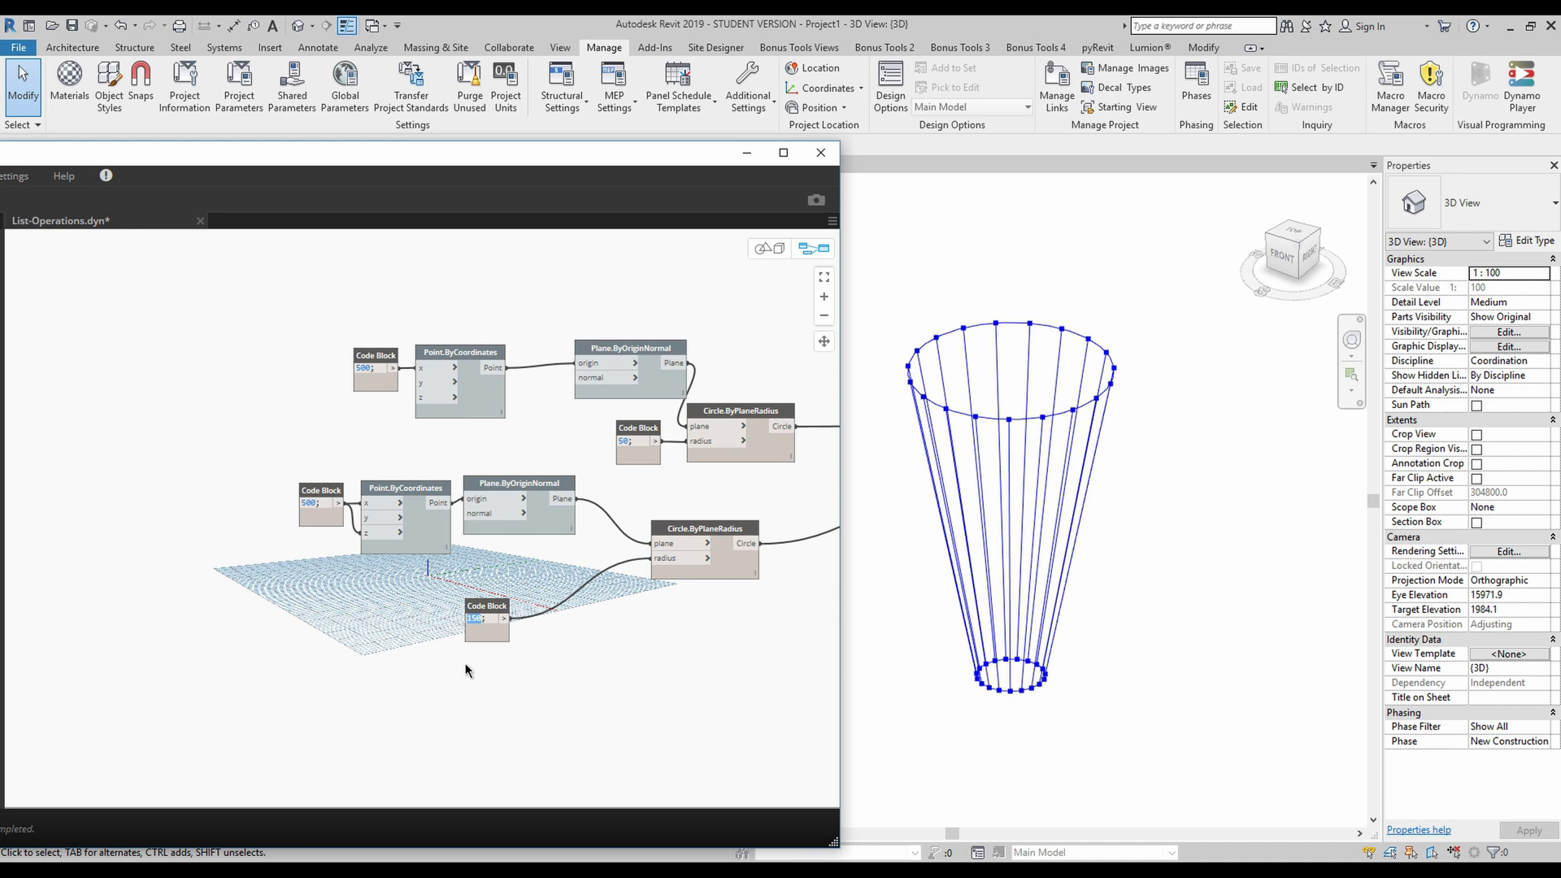
double_click(478, 621)
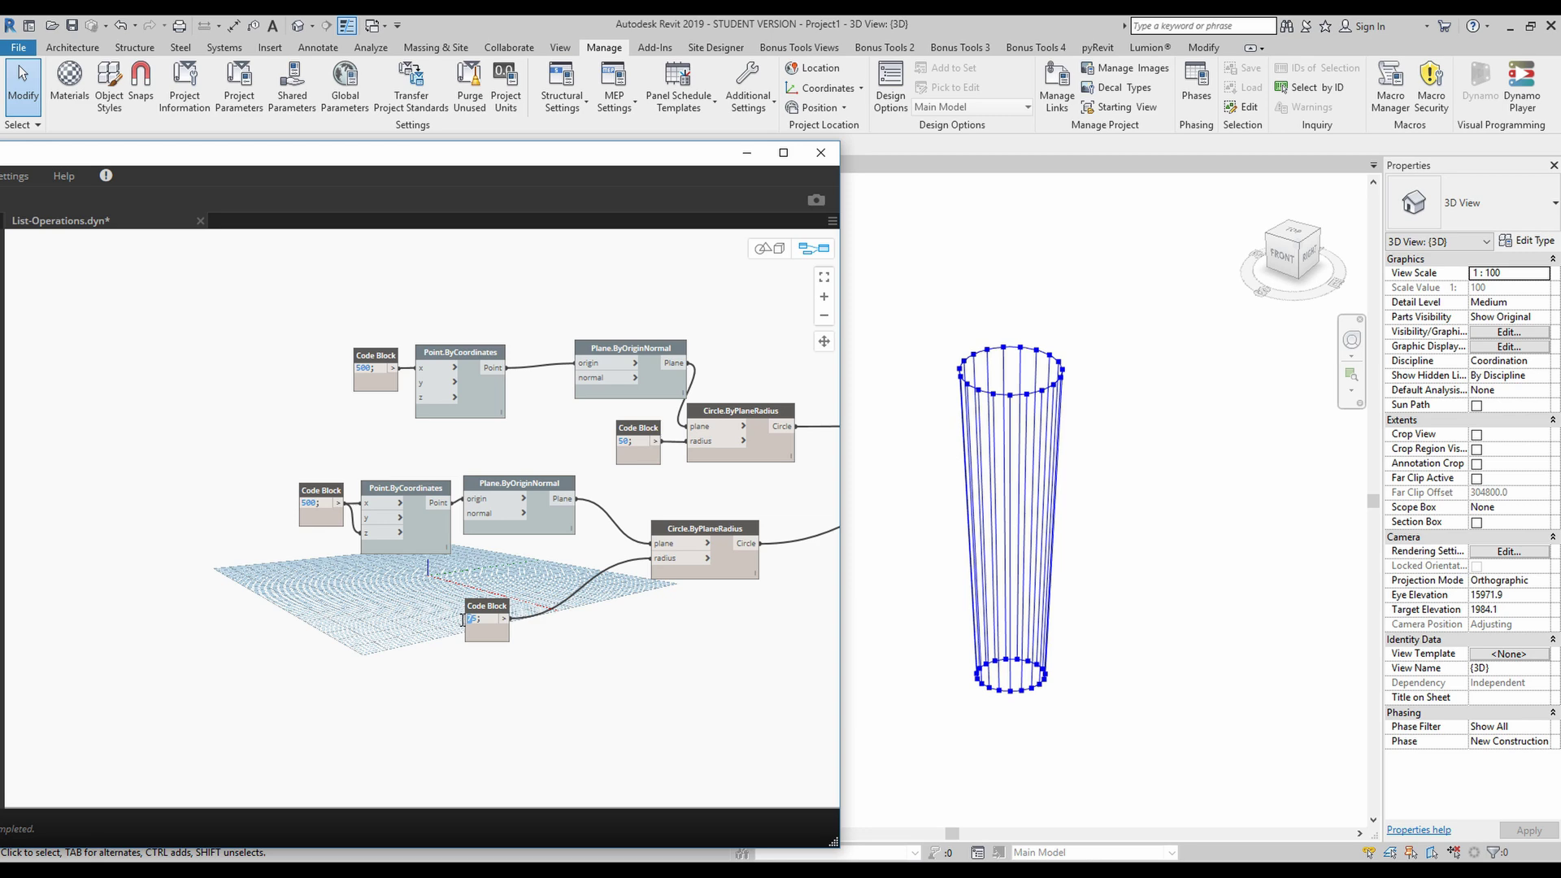